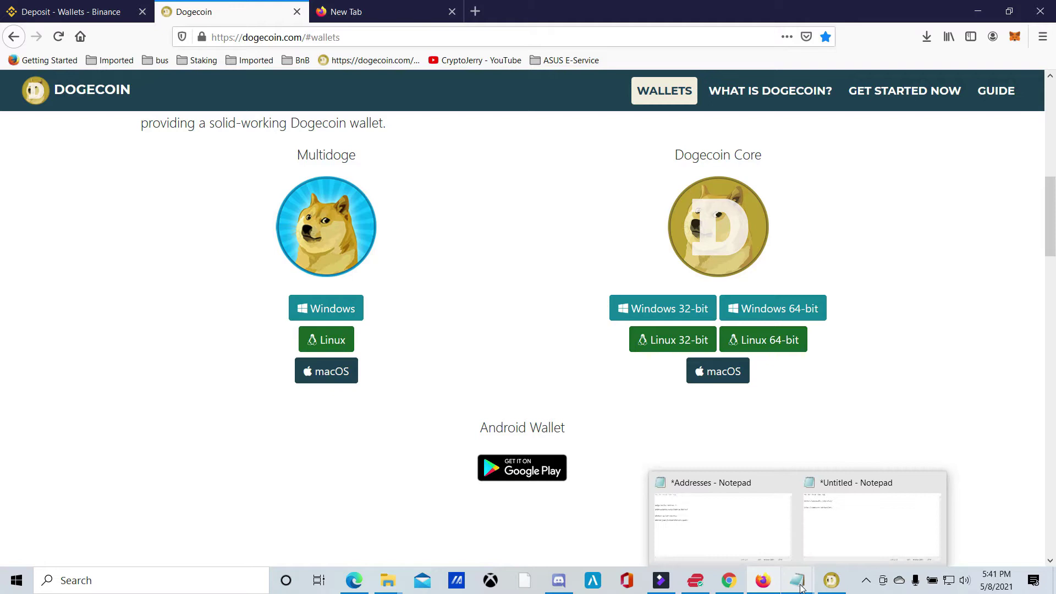
# Bring up the wallet address notes and return to the dogecoin.com wallets page.
pyautogui.click(721, 529)
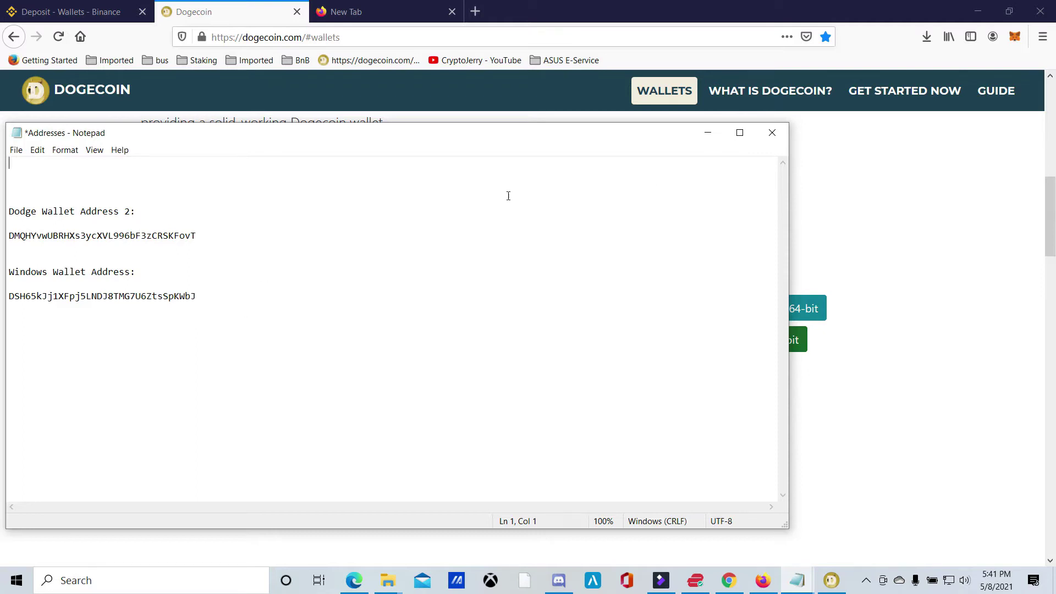
pyautogui.click(1049, 231)
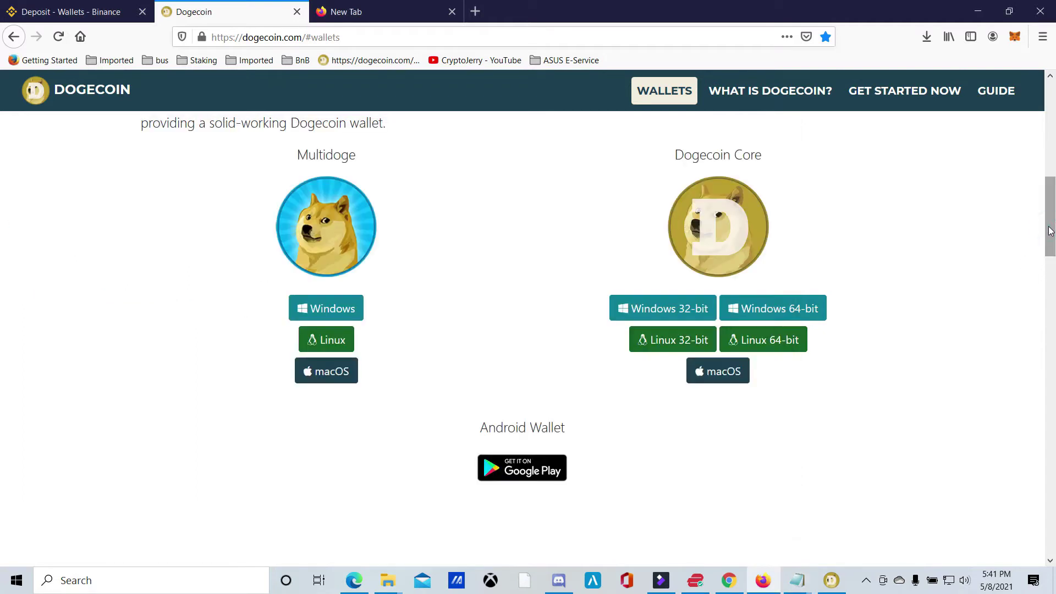
pyautogui.click(357, 36)
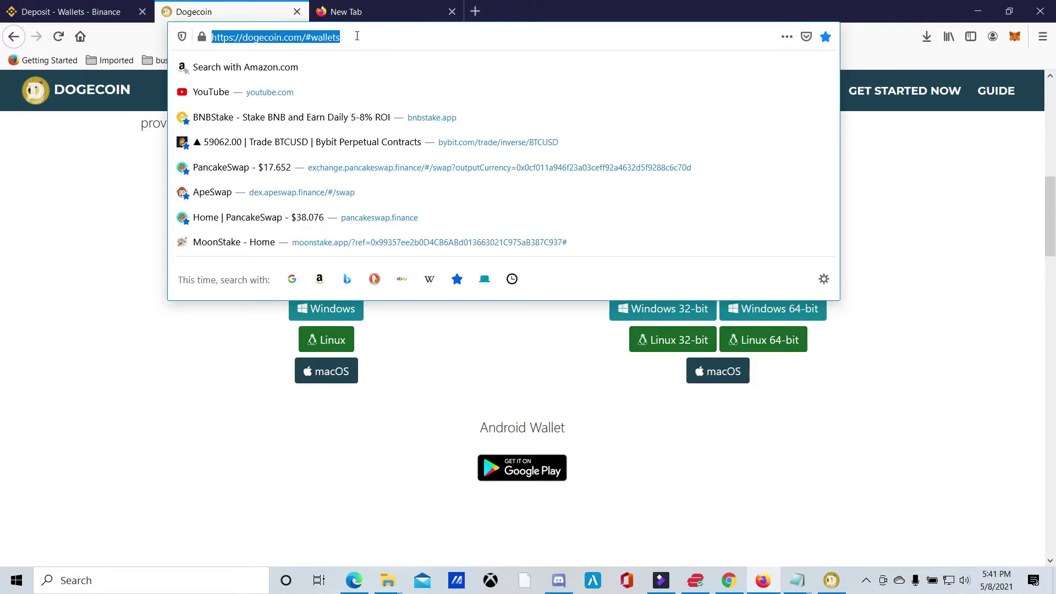
pyautogui.click(857, 488)
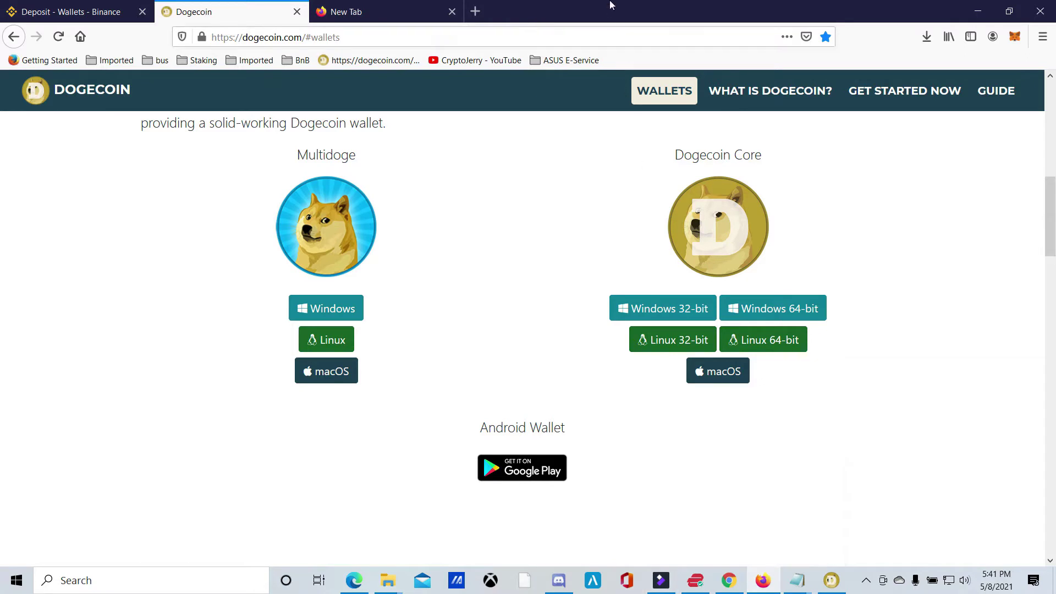
# Shrink Firefox and move the addresses notes window out of the way.
pyautogui.moveTo(531, 11); pyautogui.dragTo(501, 291)
pyautogui.moveTo(256, 129); pyautogui.dragTo(269, 105)
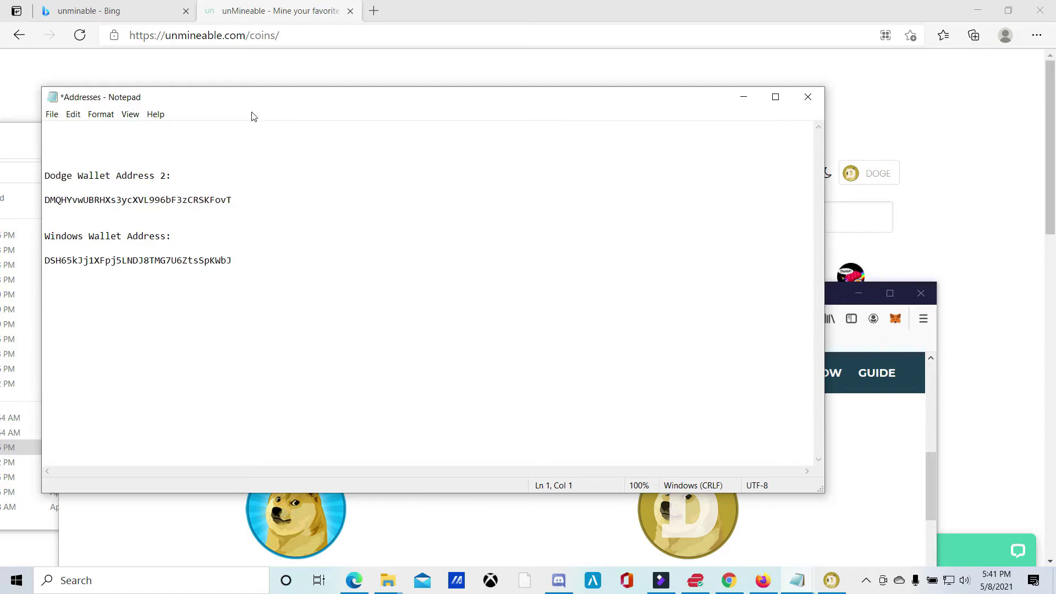
pyautogui.moveTo(220, 102); pyautogui.dragTo(182, 127)
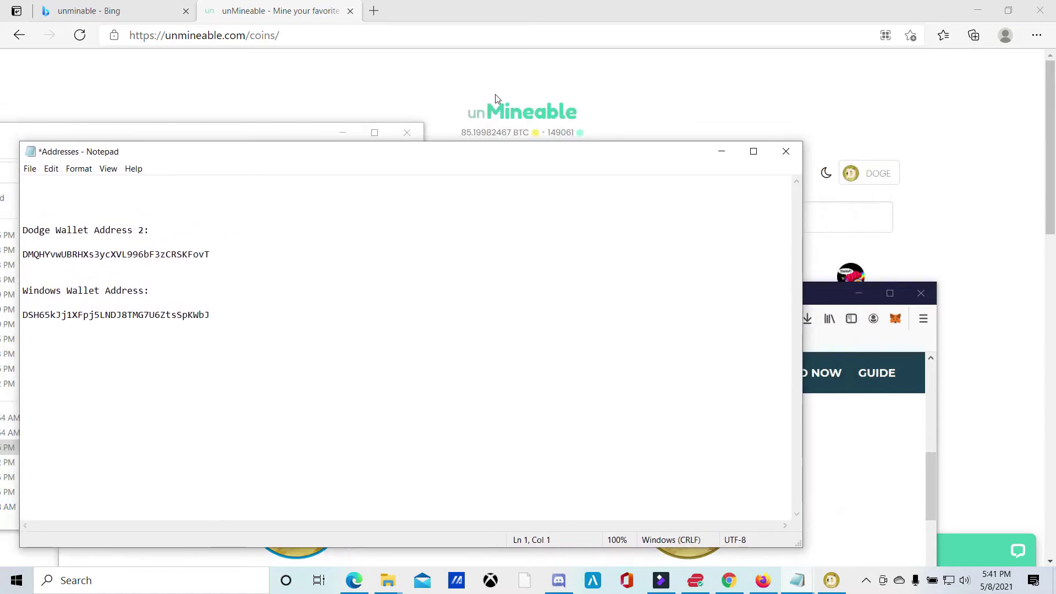
# Search unMineable's coin list for 'Do' to narrow it to Dogecoin.
pyautogui.click(276, 36)
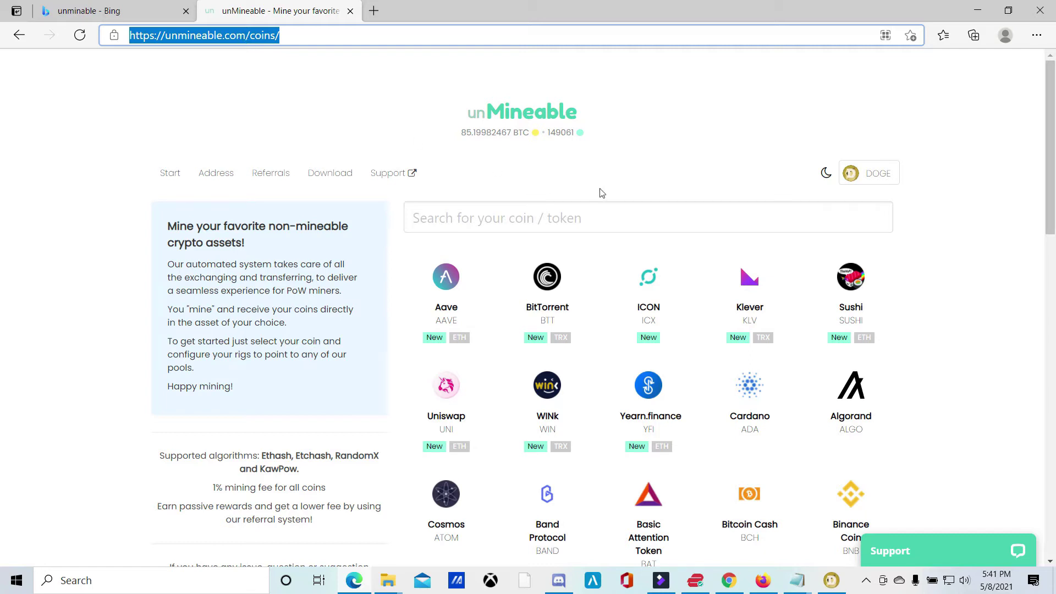
pyautogui.click(623, 213)
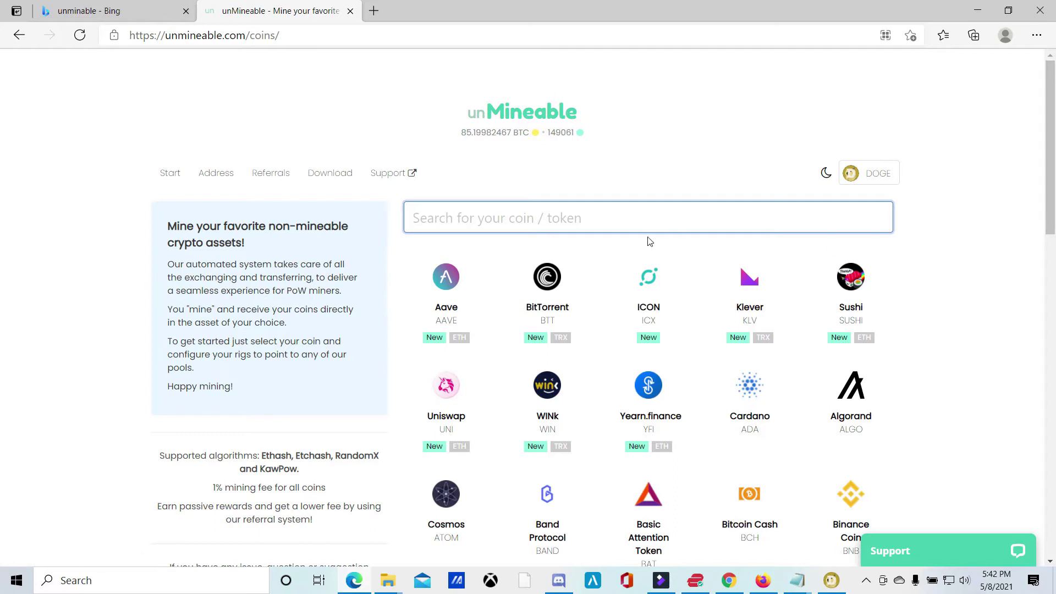
pyautogui.click(638, 223)
pyautogui.write('D')
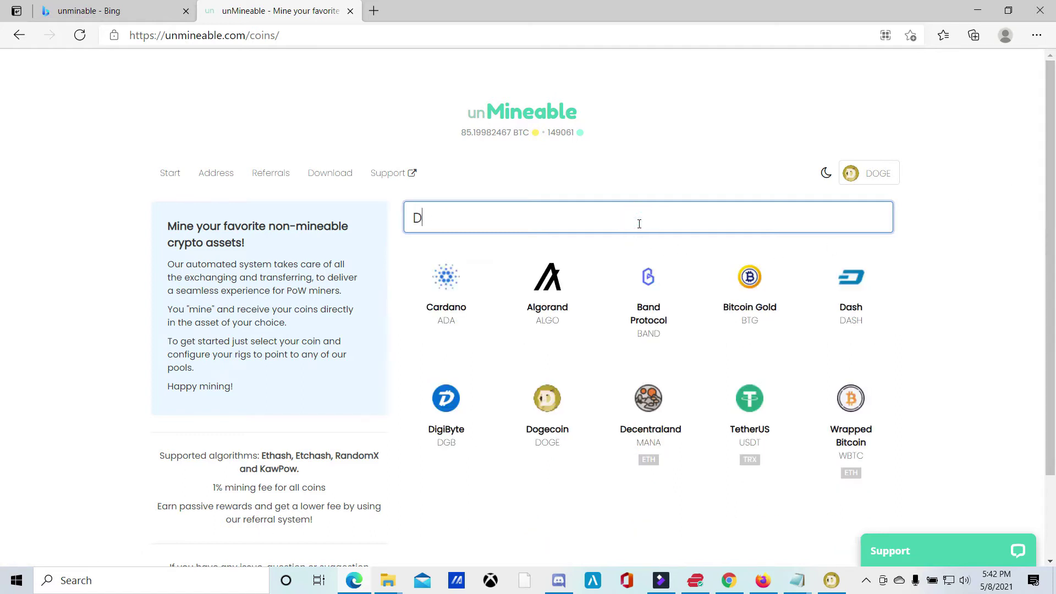
pyautogui.write('o')
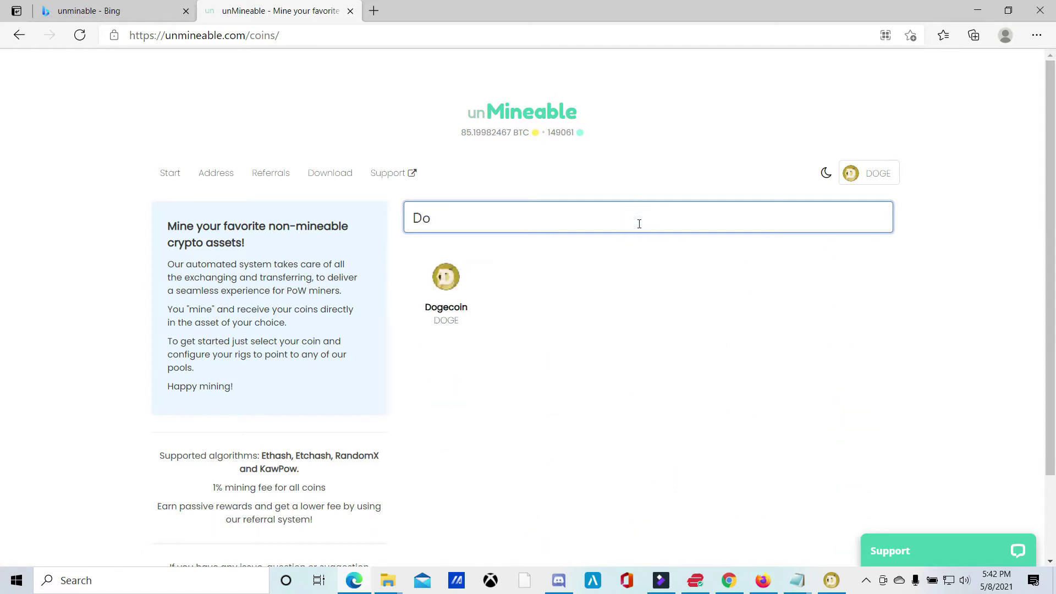
# Open the Dogecoin tile and scroll through its Ethash pool settings and address.worker format.
pyautogui.click(446, 285)
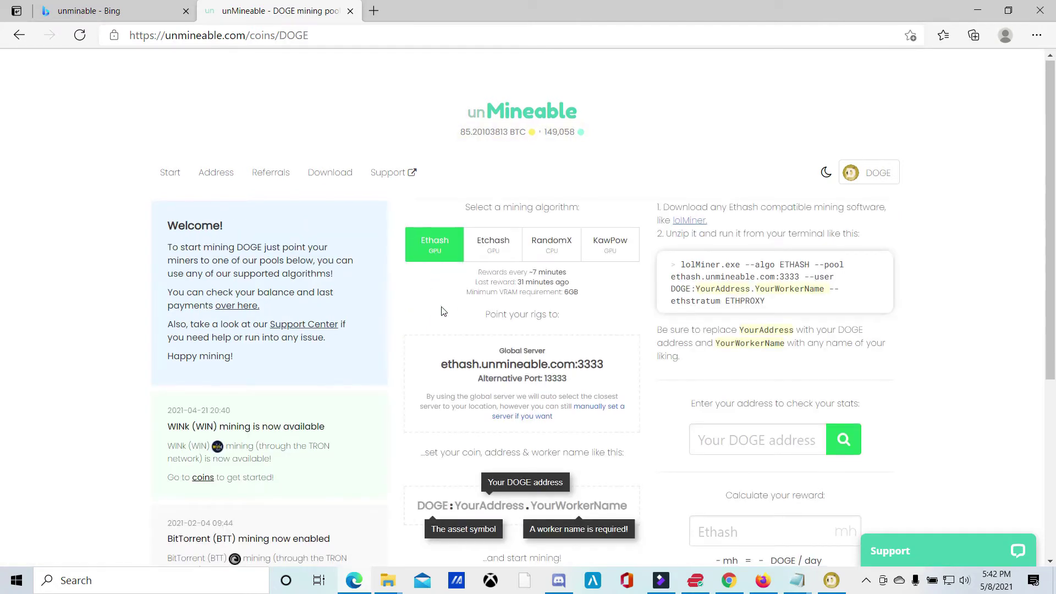
pyautogui.scroll(-5, 443, 308)
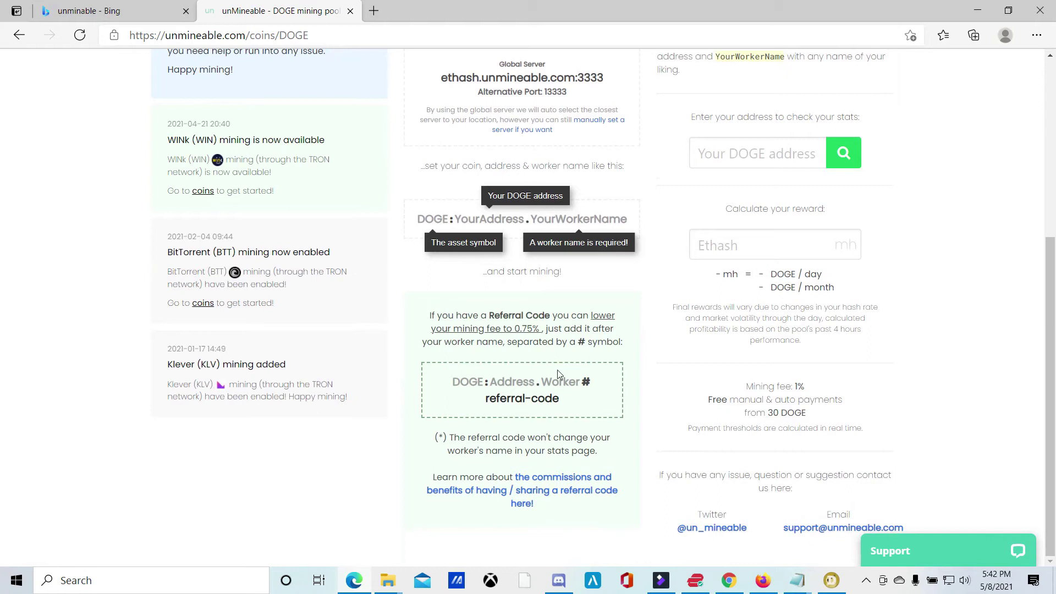
pyautogui.scroll(5, 552, 371)
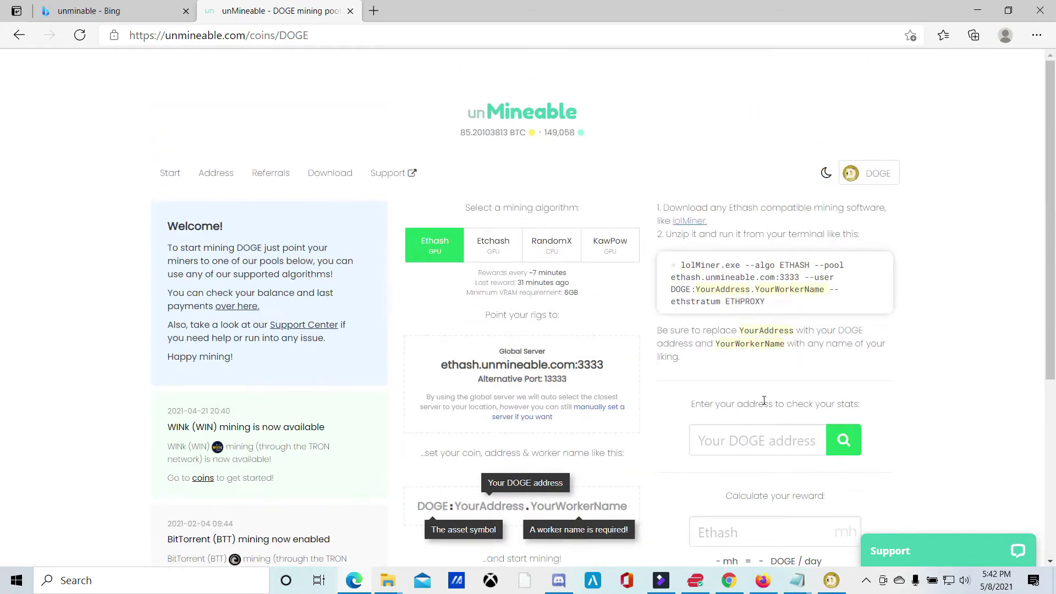
pyautogui.scroll(-4, 672, 376)
pyautogui.scroll(-2, 672, 376)
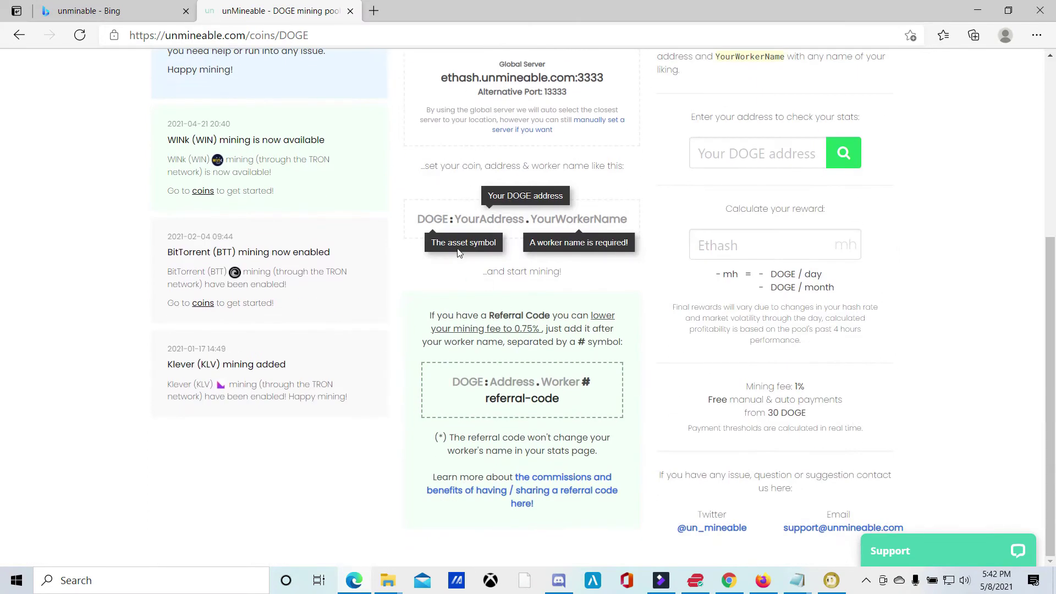
pyautogui.scroll(5, 806, 459)
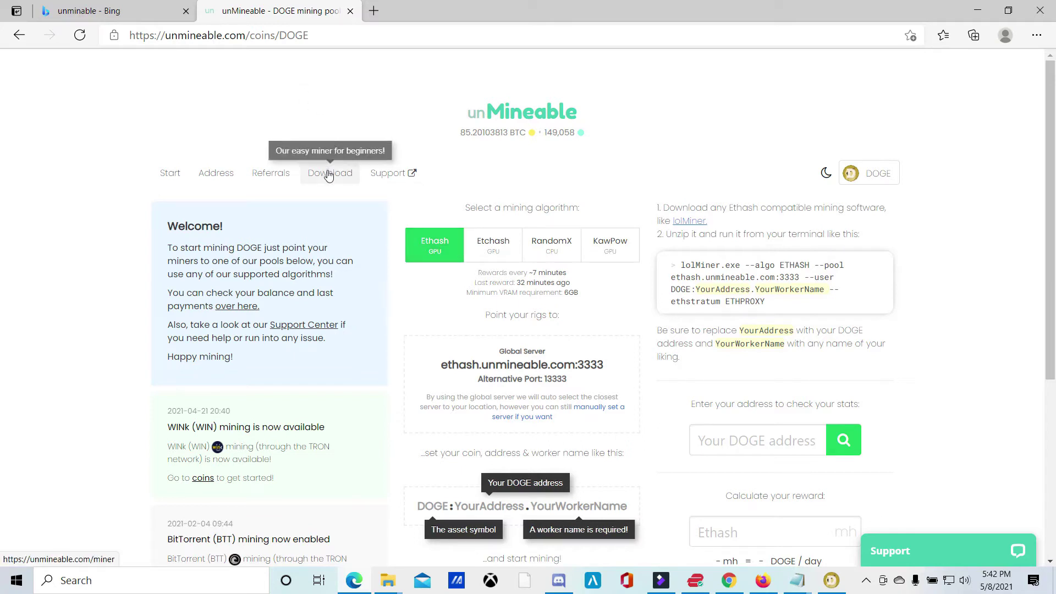
# Save the PACKED unMineable Miner zip from the Download page into Downloads.
pyautogui.click(328, 174)
pyautogui.scroll(-4, 949, 487)
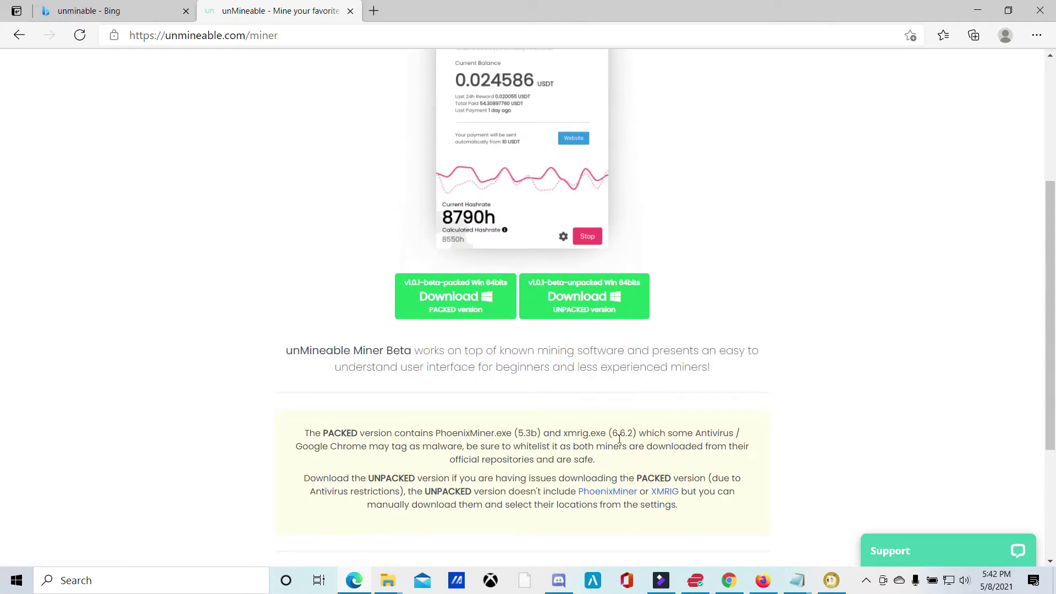
pyautogui.rightClick(463, 302)
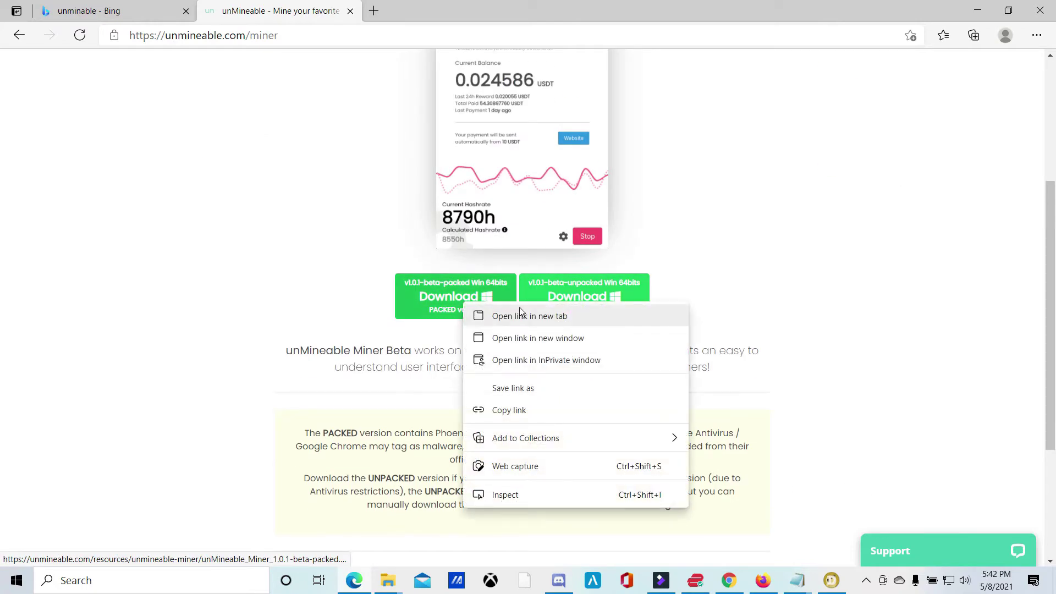
pyautogui.click(513, 388)
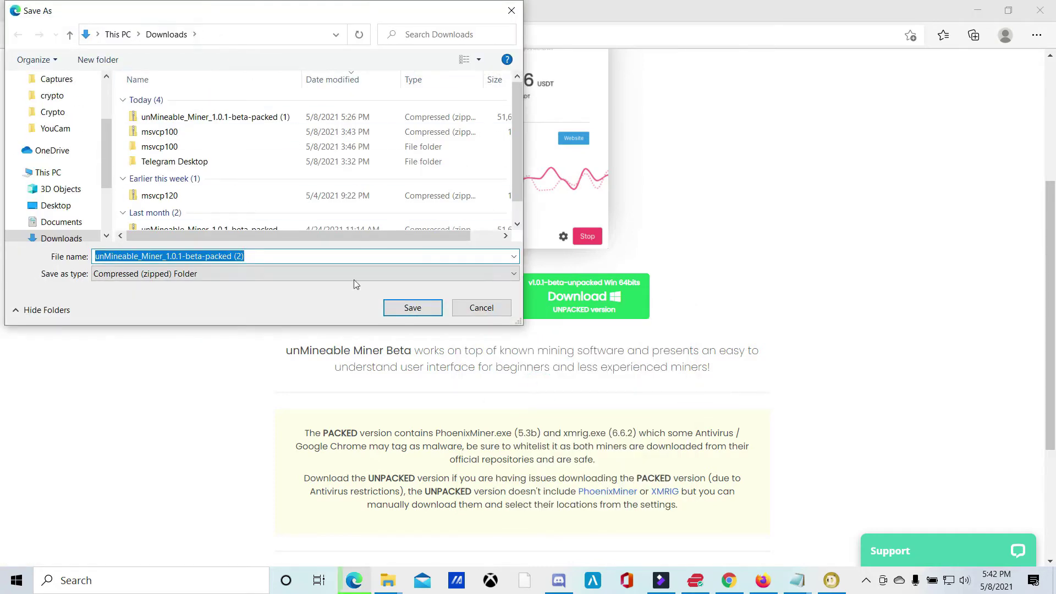
pyautogui.click(412, 315)
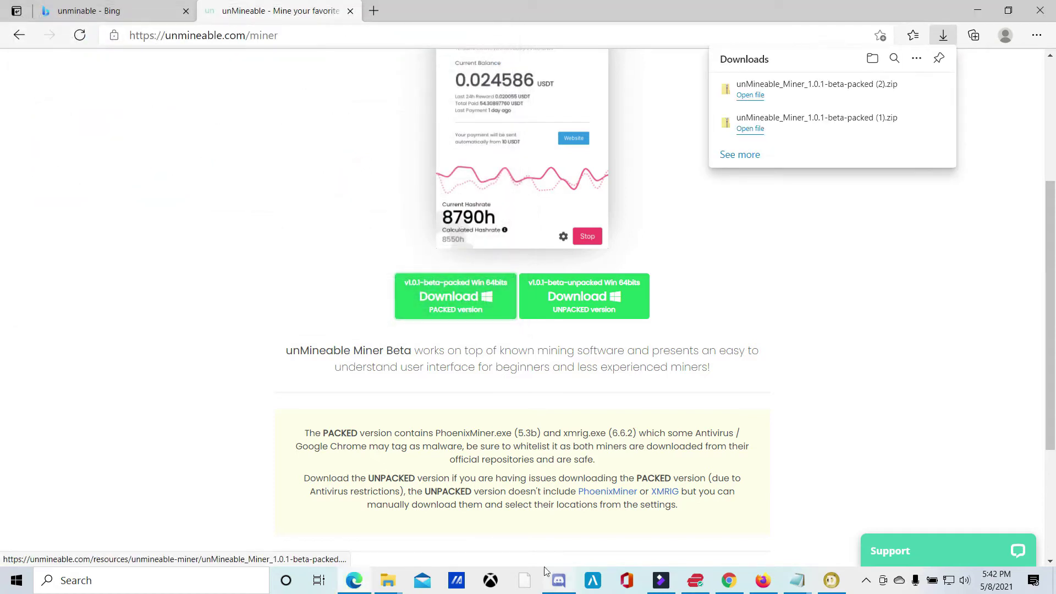
pyautogui.moveTo(816, 89)
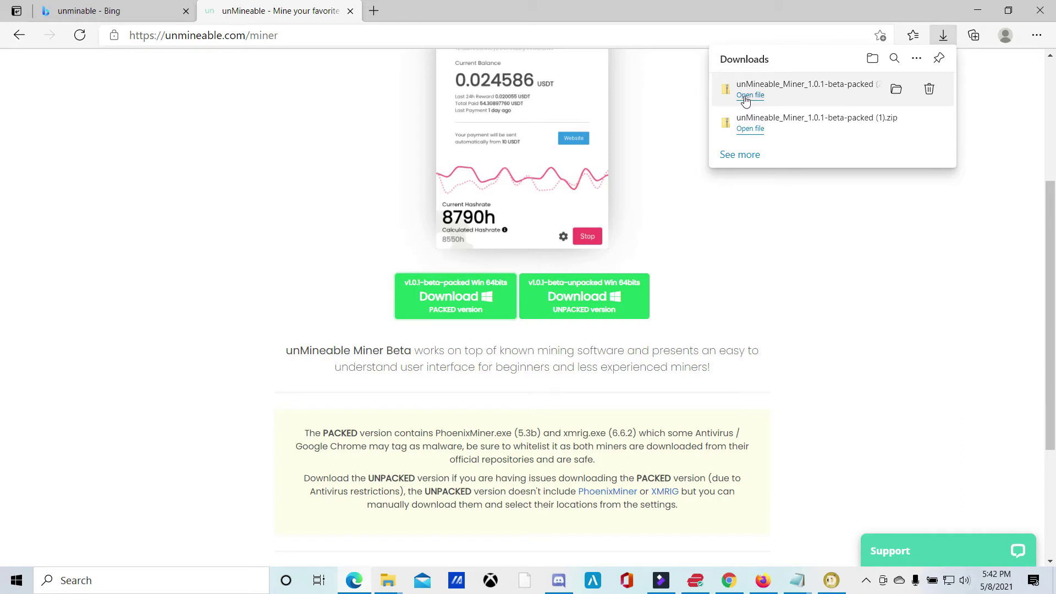
# Extract unMineable_Miner_1.0.1-beta-packed (2).zip in Downloads into its suggested folder.
pyautogui.click(745, 96)
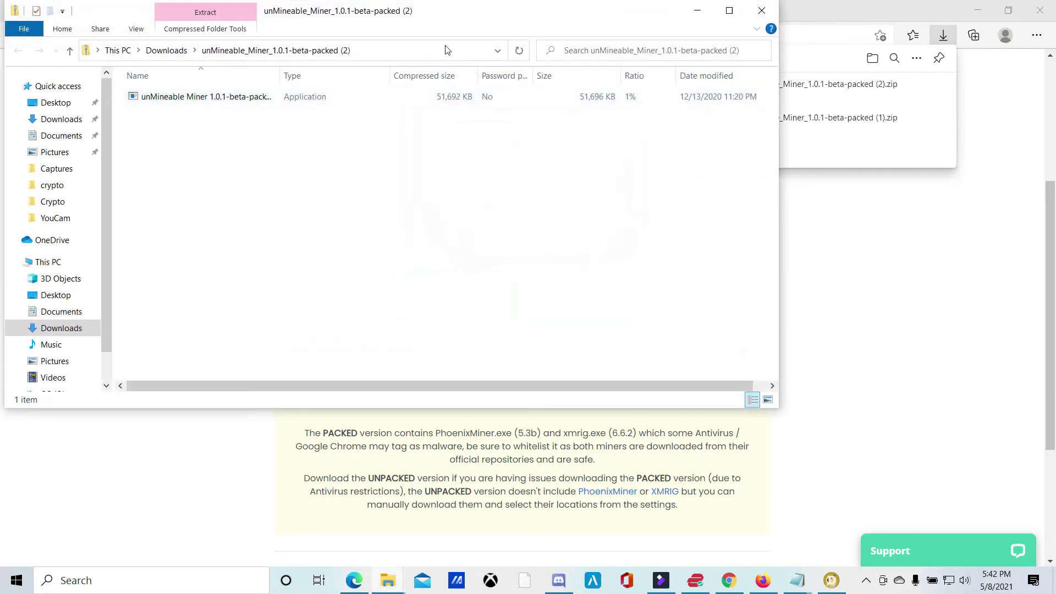
pyautogui.moveTo(465, 20); pyautogui.dragTo(529, 77)
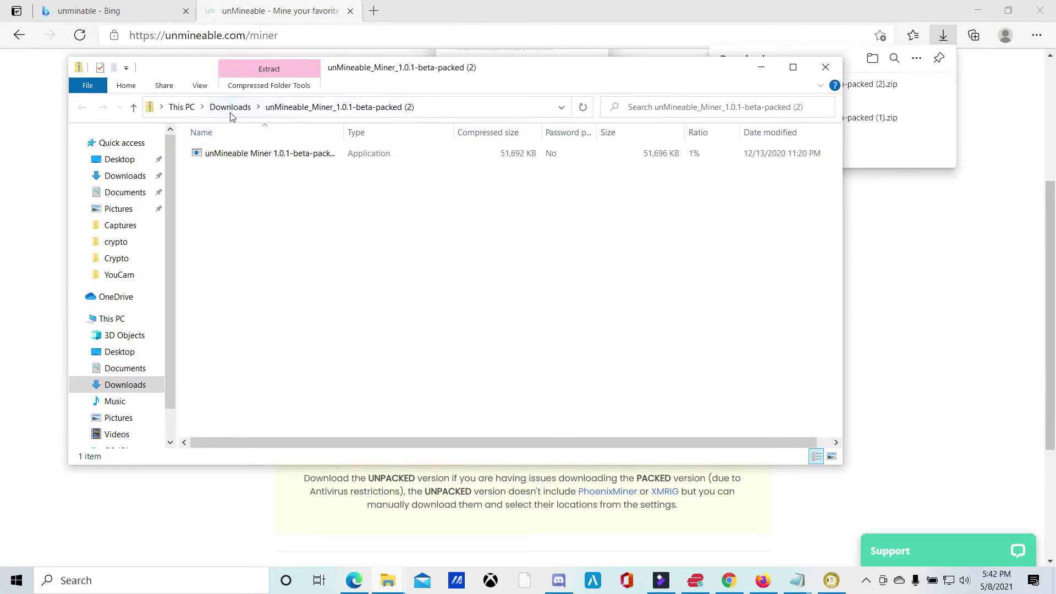
pyautogui.click(231, 113)
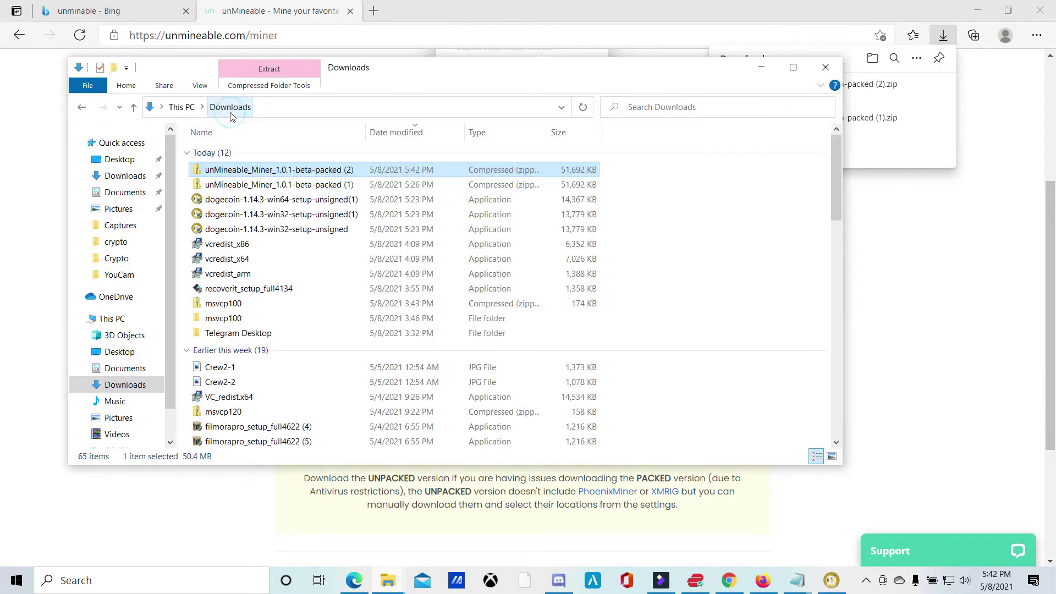
pyautogui.rightClick(263, 176)
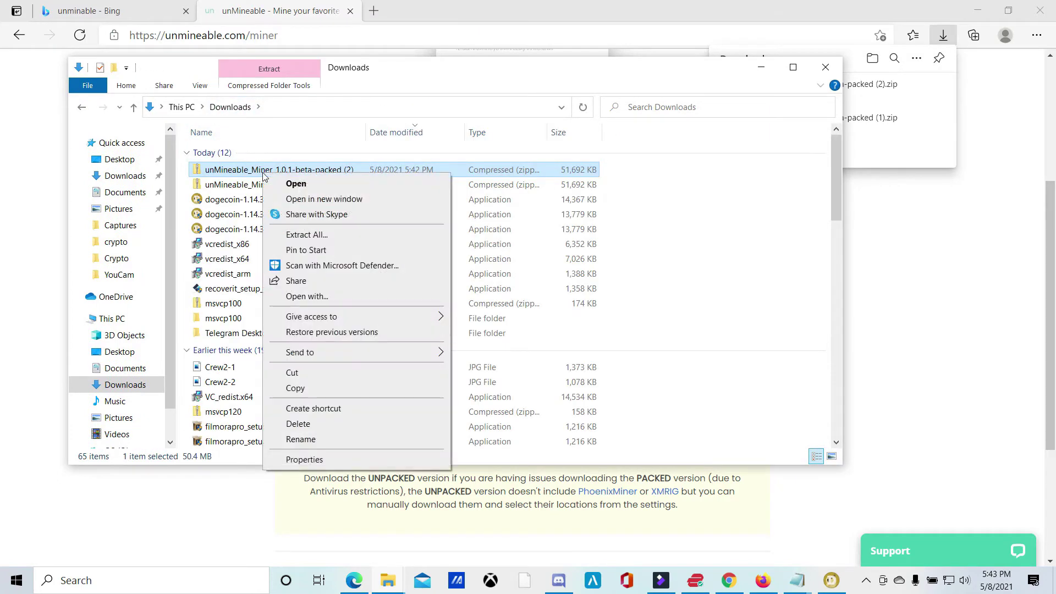
pyautogui.click(337, 236)
pyautogui.click(640, 430)
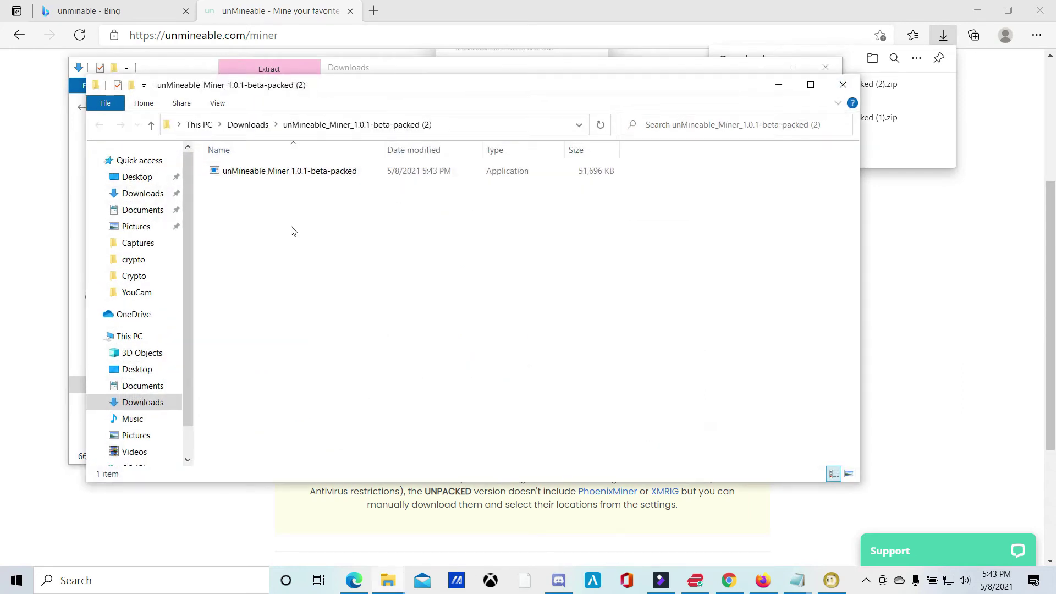
pyautogui.moveTo(433, 86)
pyautogui.mouseDown()
pyautogui.moveTo(607, 131)
pyautogui.moveTo(442, 87)
pyautogui.mouseUp()
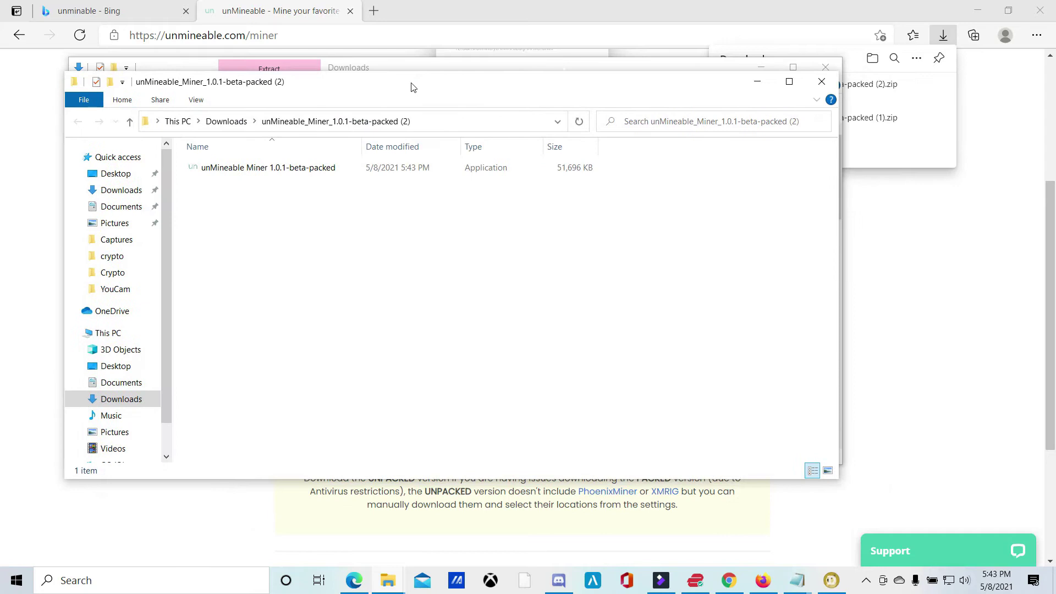
pyautogui.moveTo(346, 82); pyautogui.dragTo(362, 59)
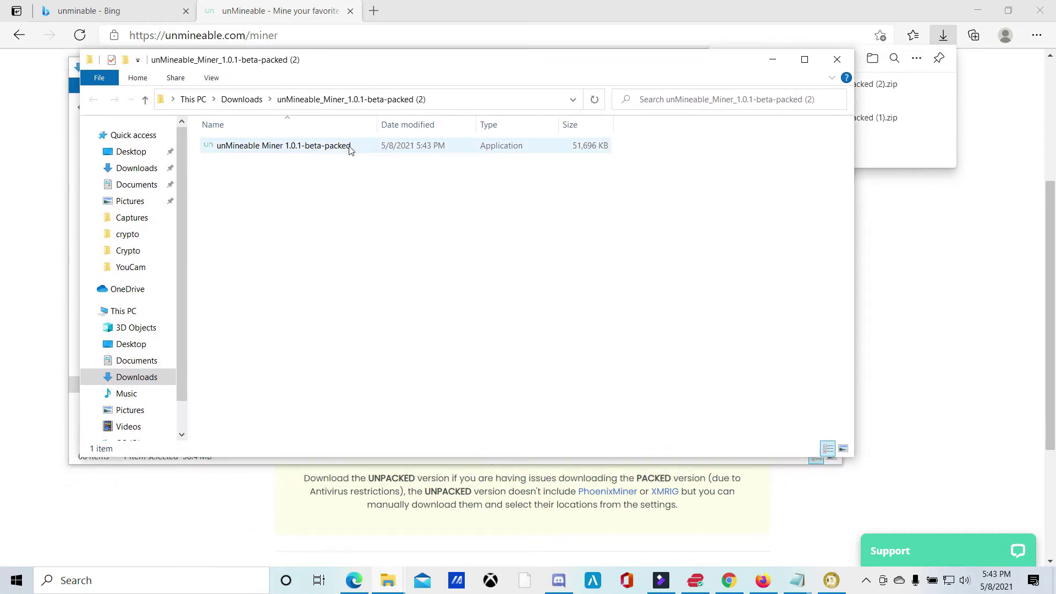
# Launch unMineable Miner and review its 30 DOGE payout threshold.
pyautogui.doubleClick(372, 146)
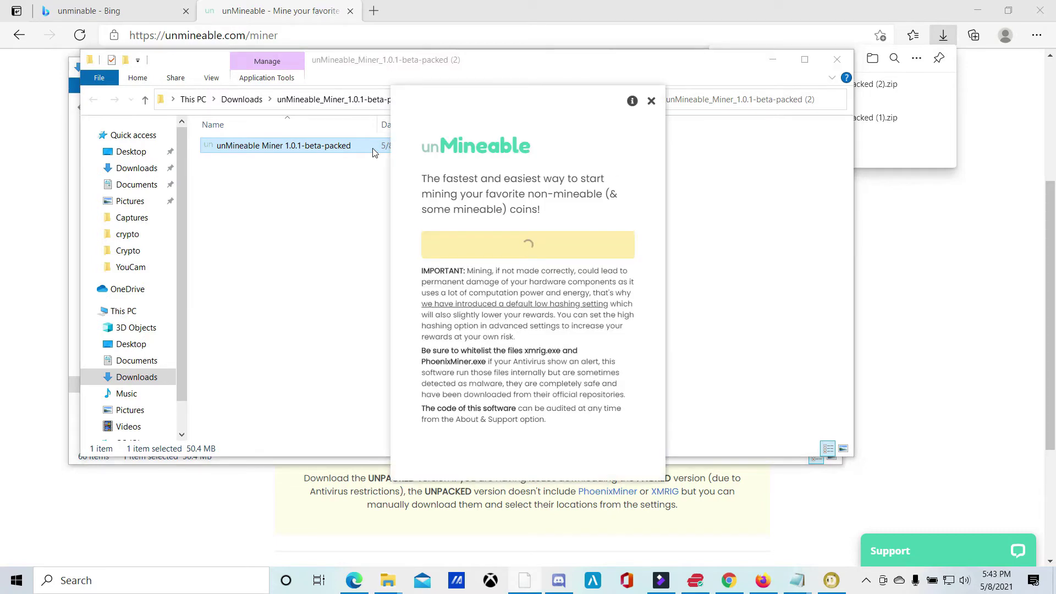
pyautogui.moveTo(483, 102); pyautogui.dragTo(506, 48)
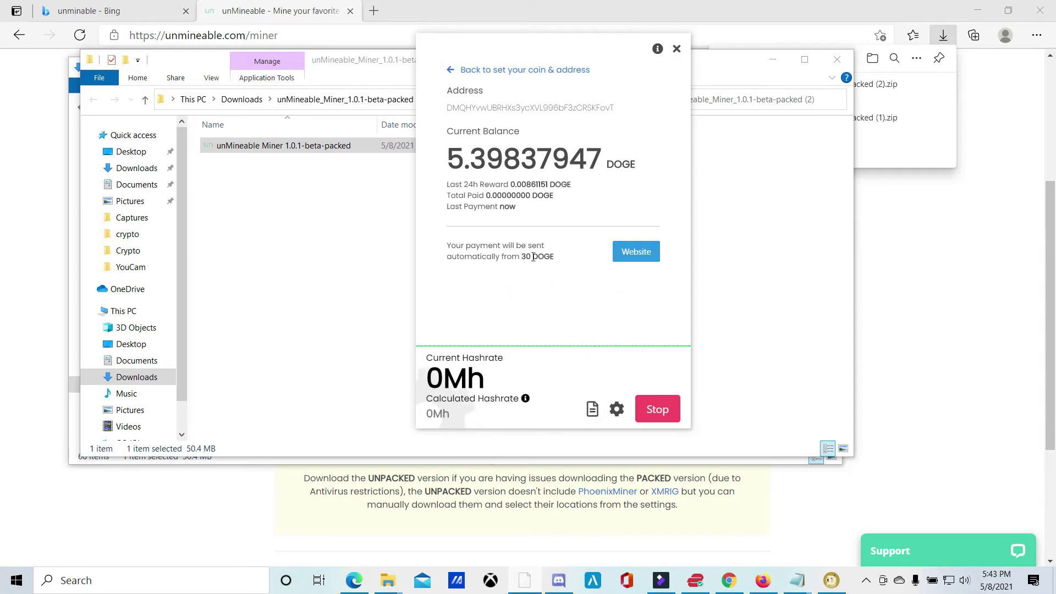
pyautogui.moveTo(522, 257); pyautogui.dragTo(550, 258)
# Open the wallet address's stats page in the browser, then minimize it and move the miner left.
pyautogui.moveTo(448, 109); pyautogui.dragTo(616, 111)
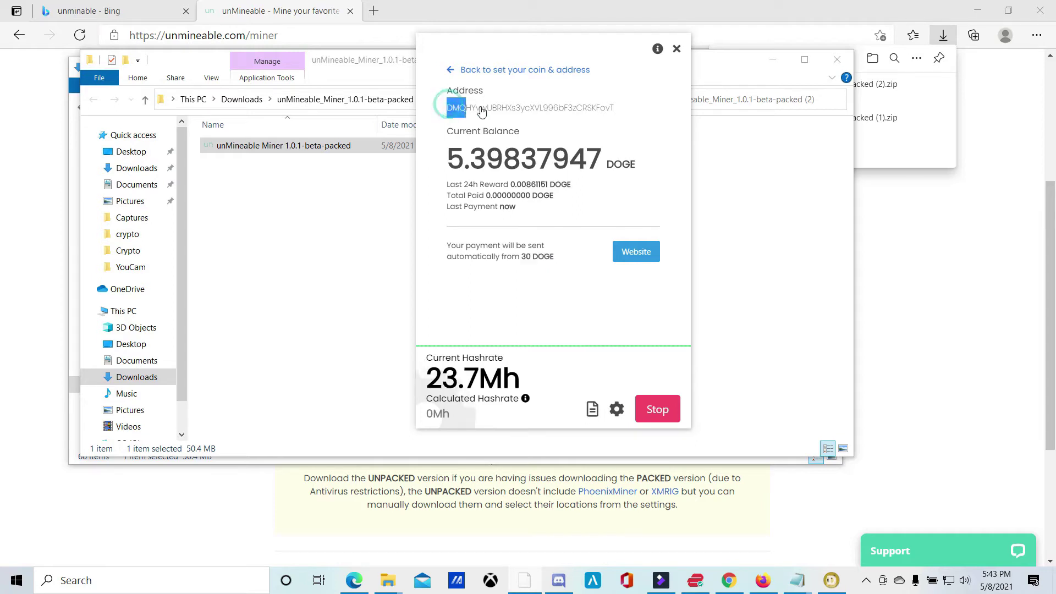
pyautogui.click(618, 117)
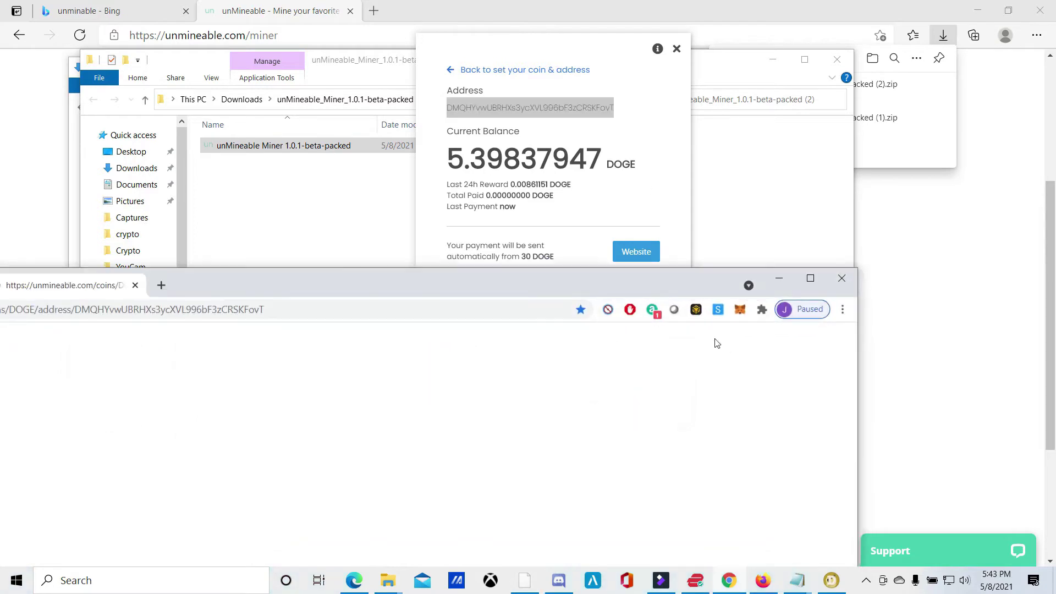
pyautogui.moveTo(683, 284); pyautogui.dragTo(553, 415)
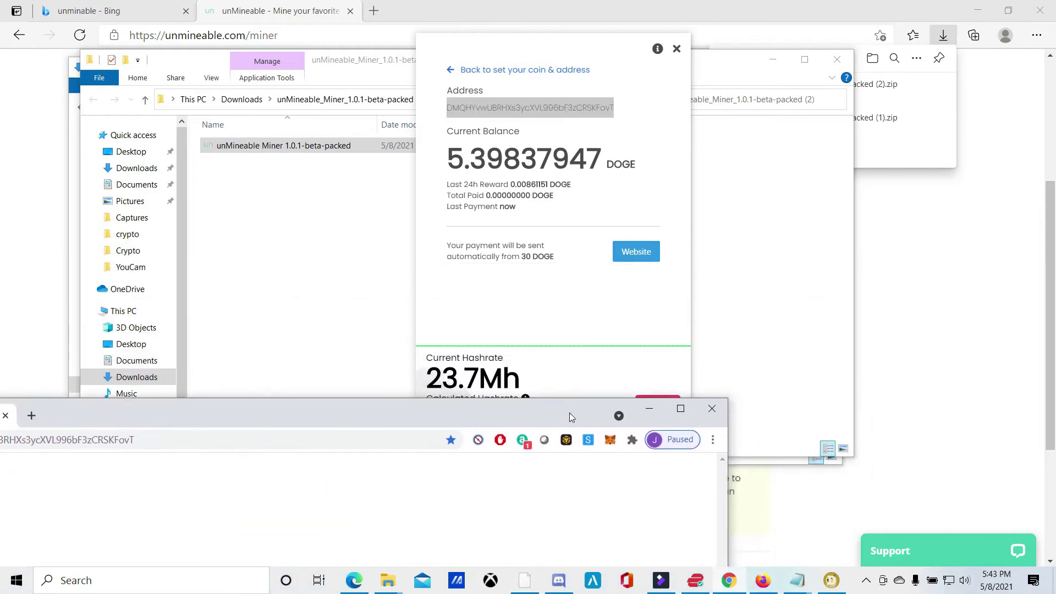
pyautogui.click(649, 409)
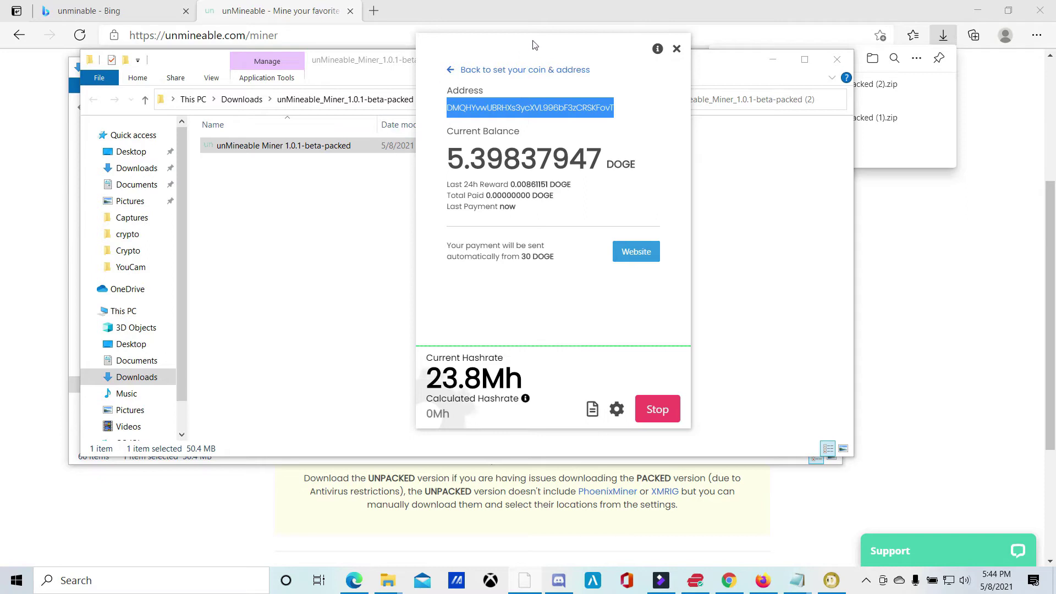
pyautogui.moveTo(532, 43); pyautogui.dragTo(383, 40)
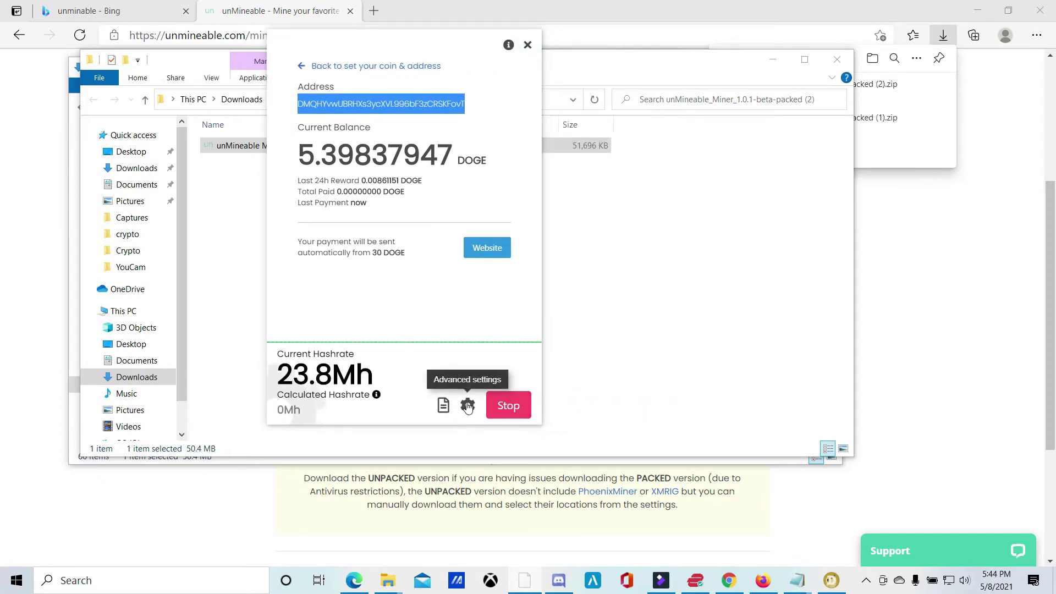
pyautogui.click(467, 405)
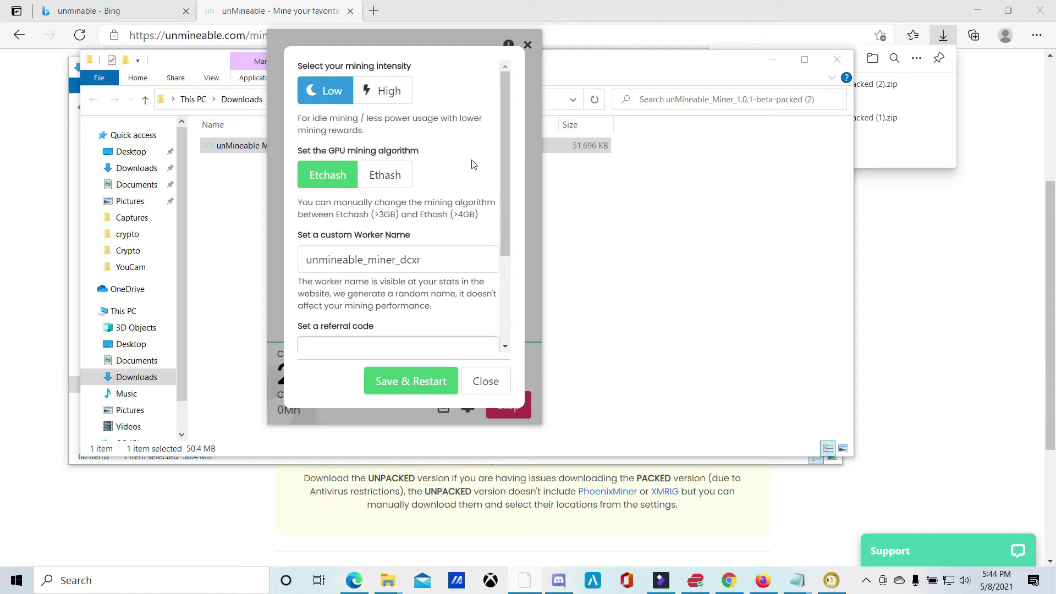
pyautogui.click(495, 386)
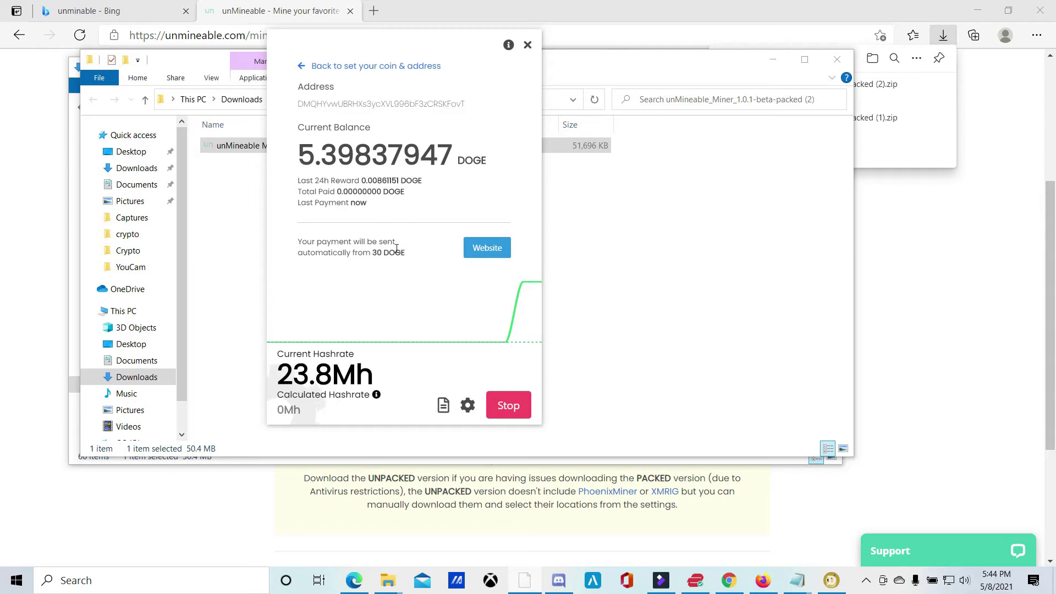
# Return to the coin & address setup and choose Dogecoin (DOGE) as the coin.
pyautogui.click(301, 69)
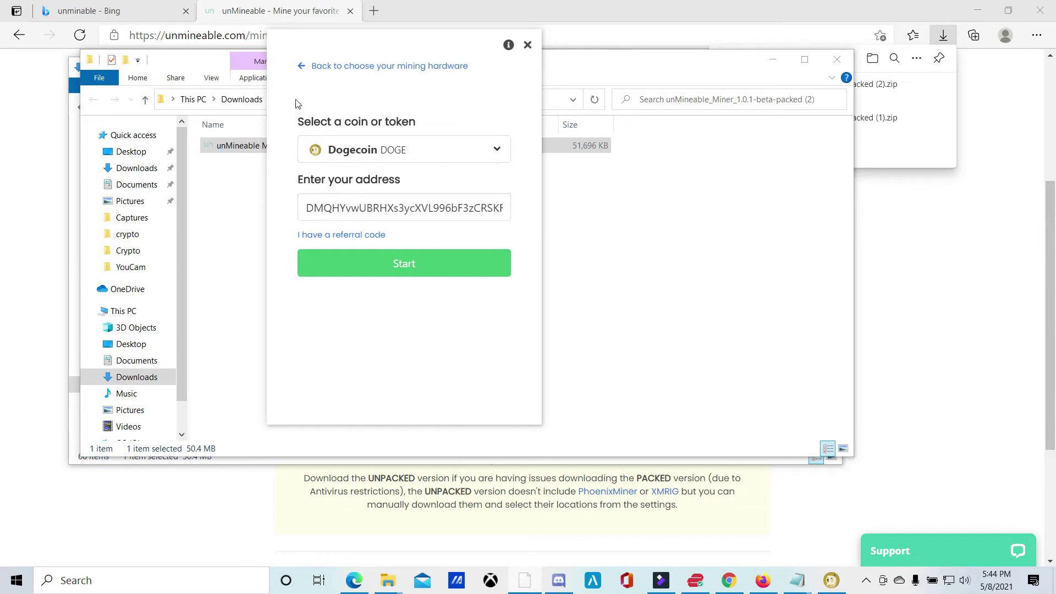
pyautogui.click(498, 154)
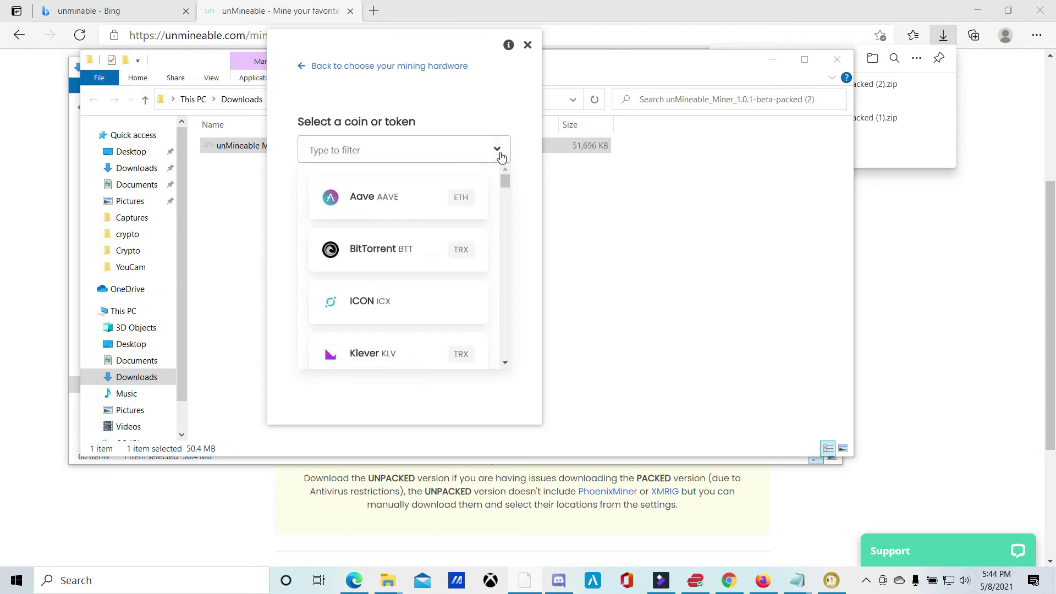
pyautogui.click(488, 118)
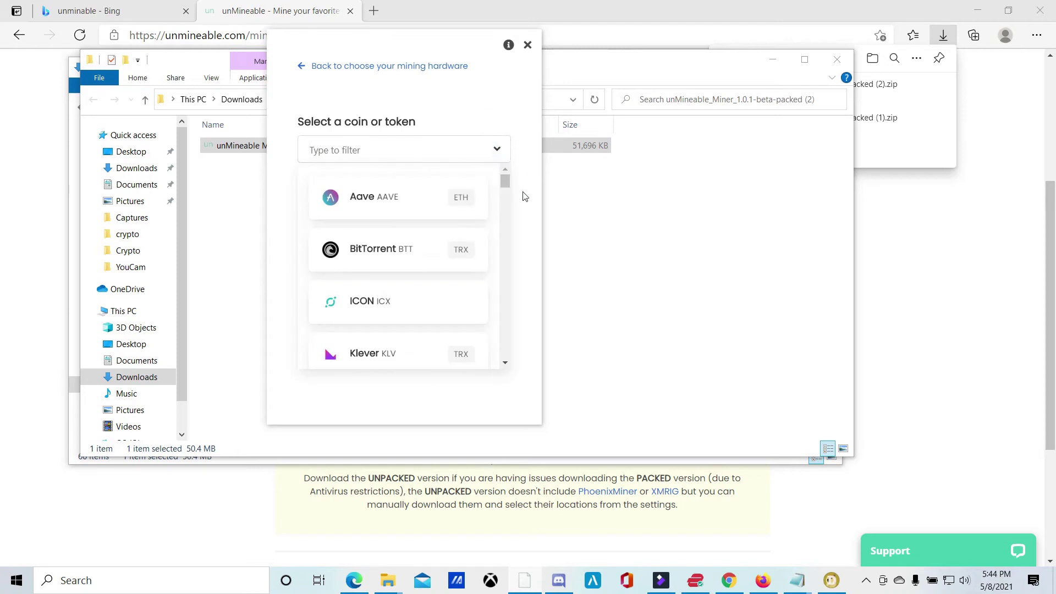
pyautogui.click(530, 205)
pyautogui.click(391, 150)
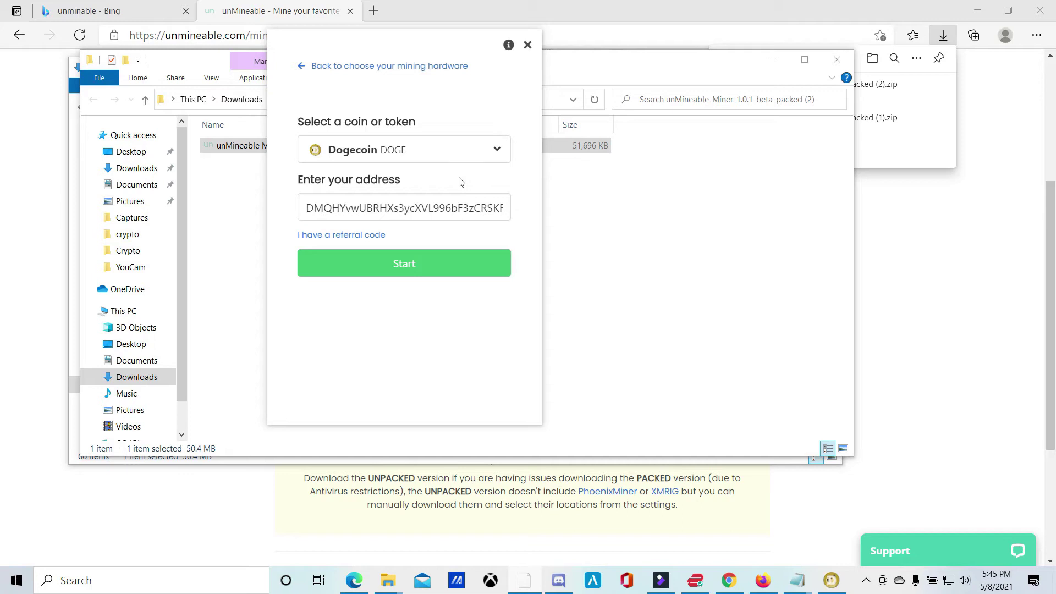
# Select the entered wallet address and bring up Dogecoin Core's receiving addresses.
pyautogui.click(477, 207)
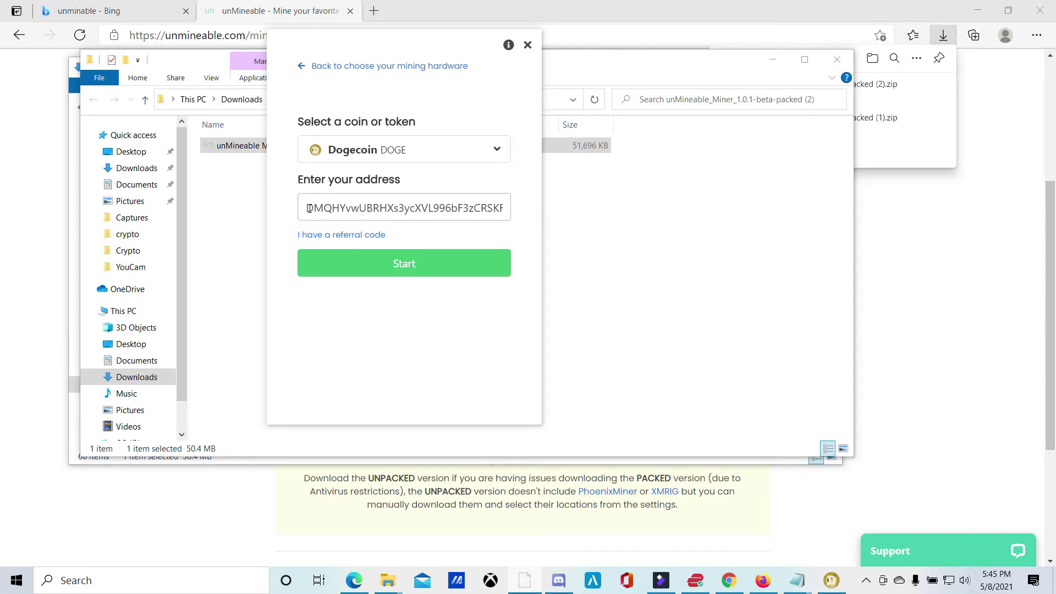
pyautogui.moveTo(307, 208); pyautogui.dragTo(512, 210)
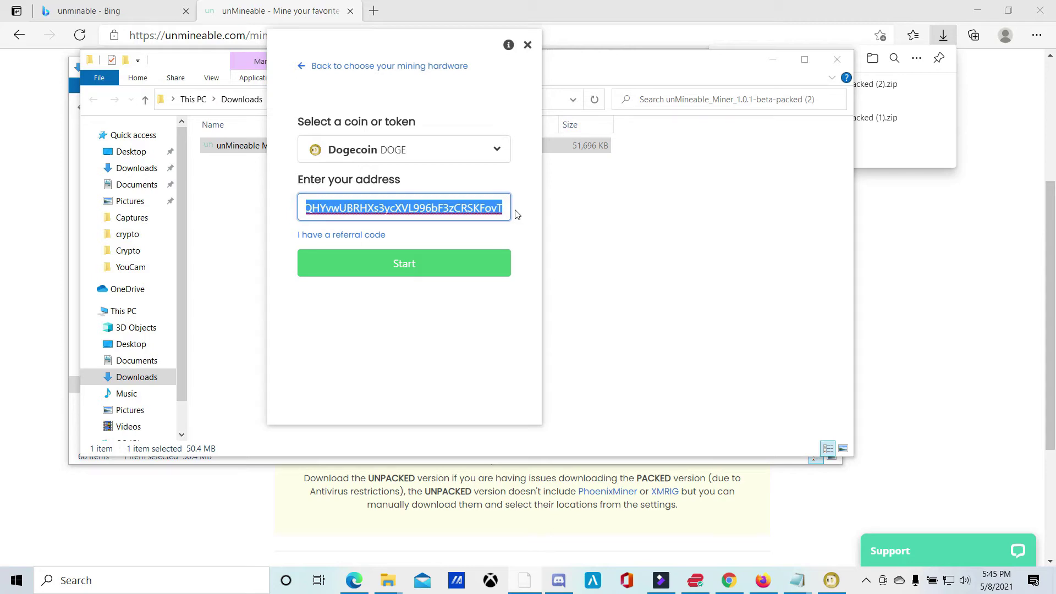
pyautogui.click(830, 580)
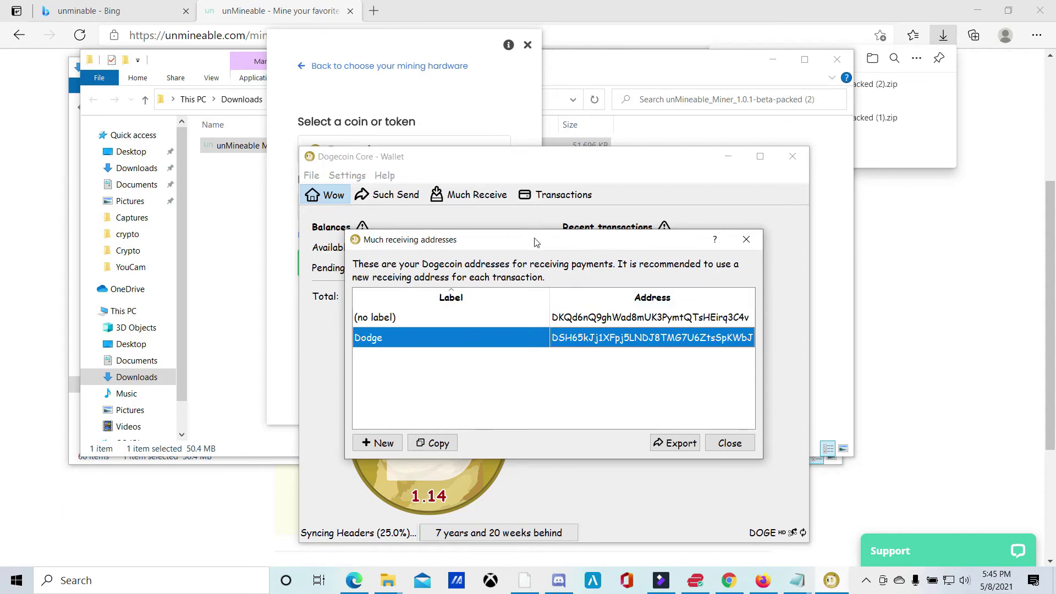
# Close Dogecoin Core's receiving addresses dialog and minimize the wallet.
pyautogui.moveTo(534, 242); pyautogui.dragTo(504, 188)
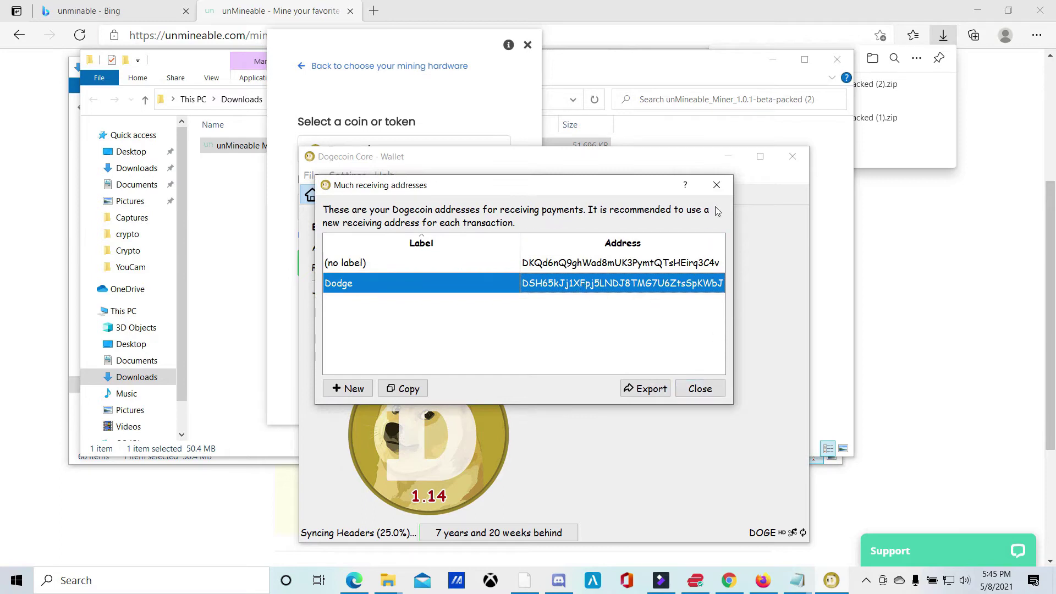
pyautogui.click(716, 188)
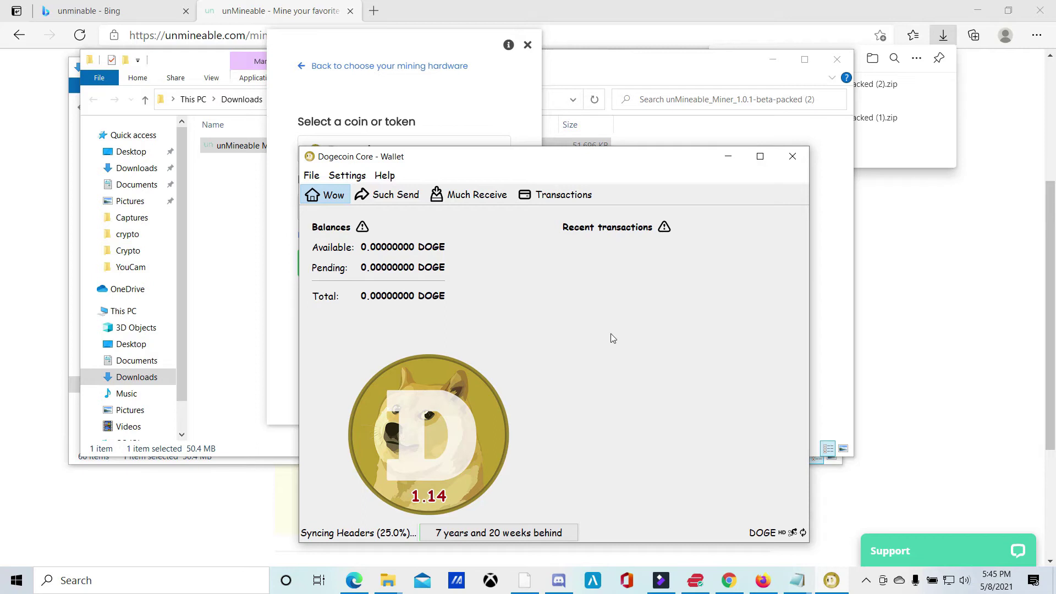
pyautogui.click(733, 157)
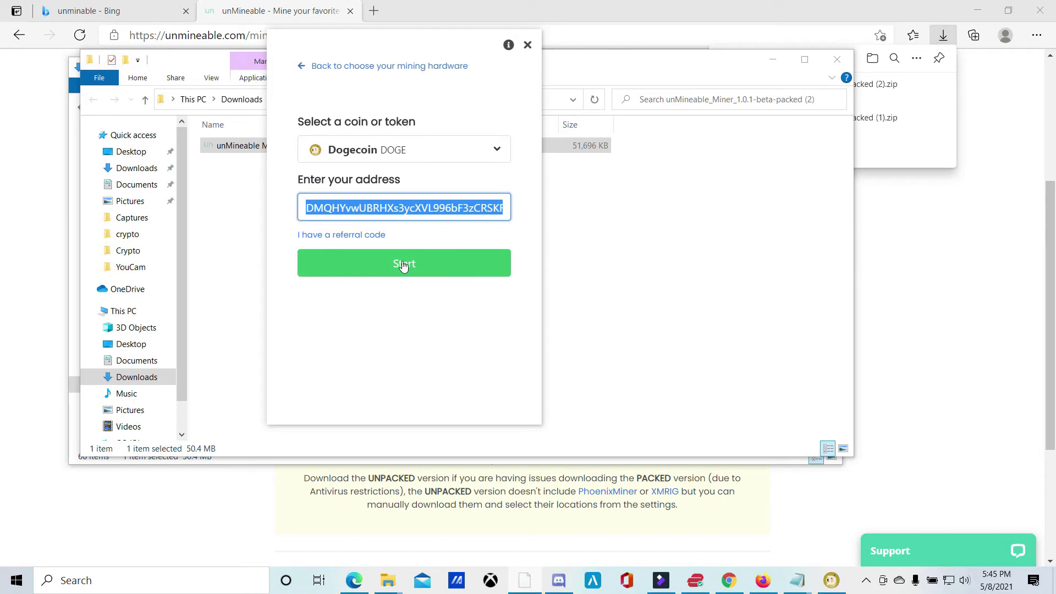
# Start mining DOGE to the entered address and move the miner window left.
pyautogui.click(403, 264)
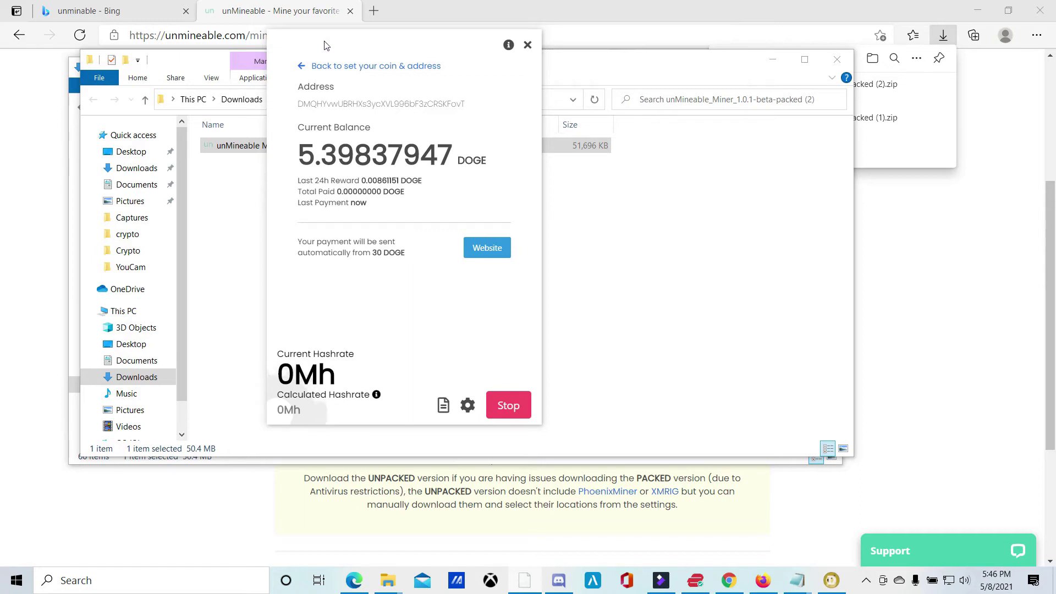
pyautogui.moveTo(325, 45)
pyautogui.mouseDown()
pyautogui.moveTo(187, 59)
pyautogui.moveTo(271, 51)
pyautogui.mouseUp()
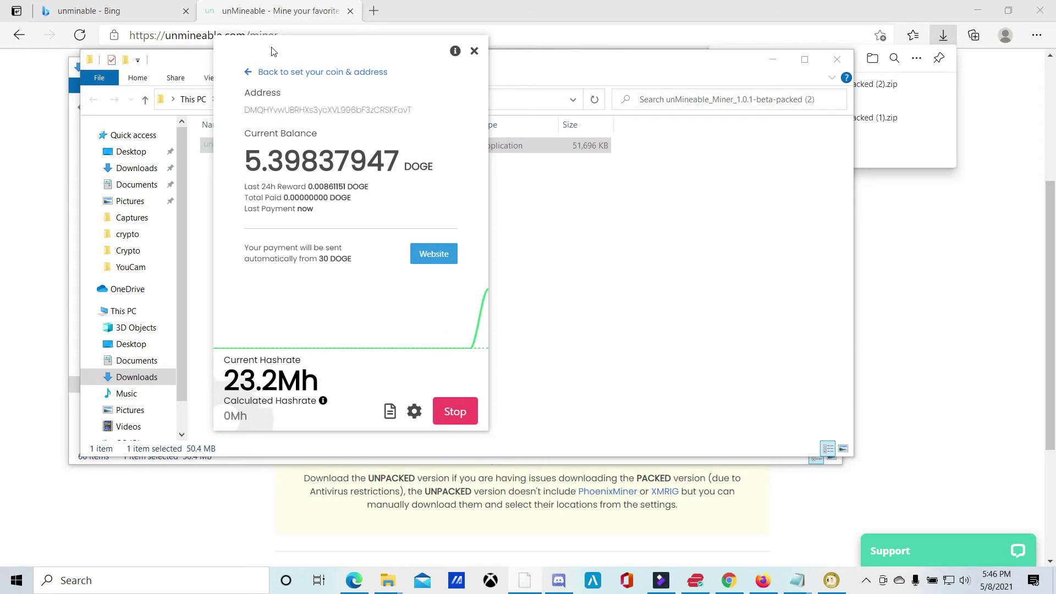
pyautogui.moveTo(271, 51); pyautogui.dragTo(200, 69)
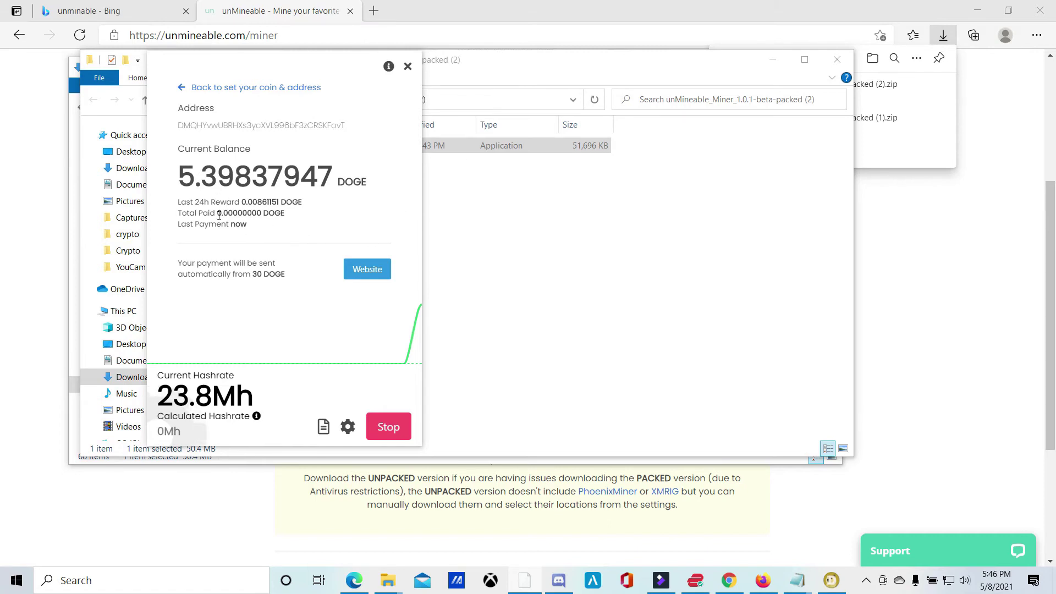
# Review the 5.39837947 DOGE balance and payout threshold on the dashboard.
pyautogui.moveTo(177, 207)
pyautogui.mouseDown()
pyautogui.moveTo(300, 202)
pyautogui.moveTo(180, 201)
pyautogui.mouseUp()
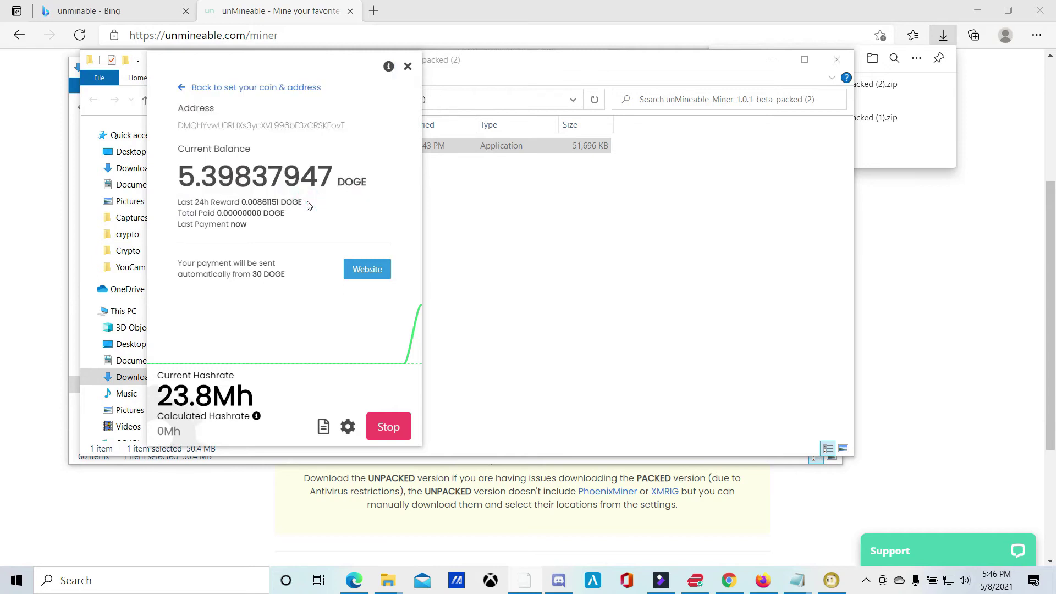
pyautogui.click(254, 227)
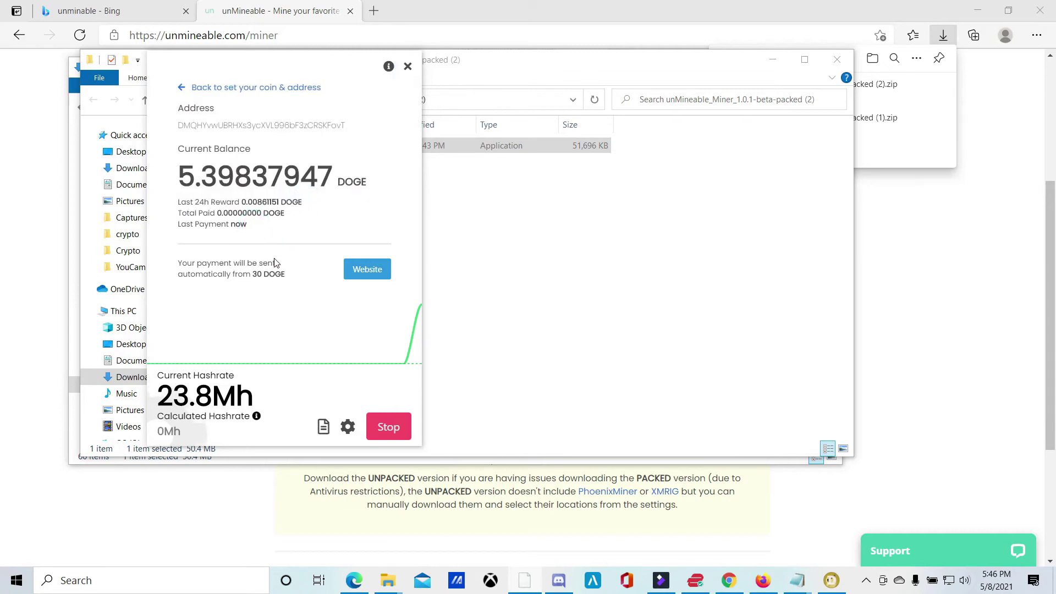
pyautogui.moveTo(284, 275); pyautogui.dragTo(179, 275)
pyautogui.click(178, 271)
pyautogui.moveTo(276, 65)
pyautogui.mouseDown()
pyautogui.moveTo(297, 63)
pyautogui.moveTo(177, 72)
pyautogui.moveTo(169, 64)
pyautogui.mouseUp()
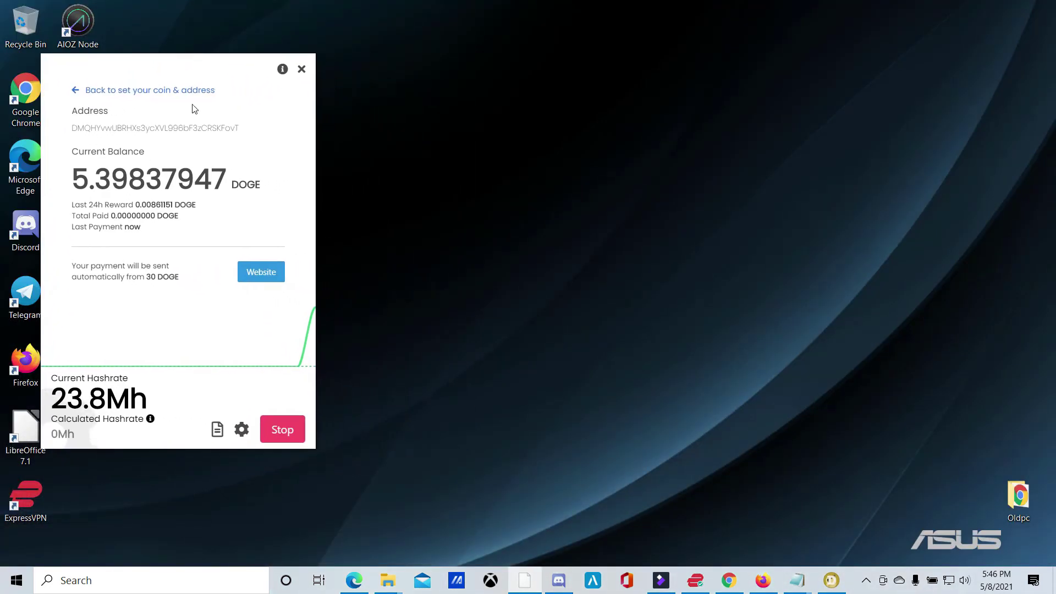
# Set mining intensity to High in advanced settings, keeping the Etchash algorithm.
pyautogui.click(241, 430)
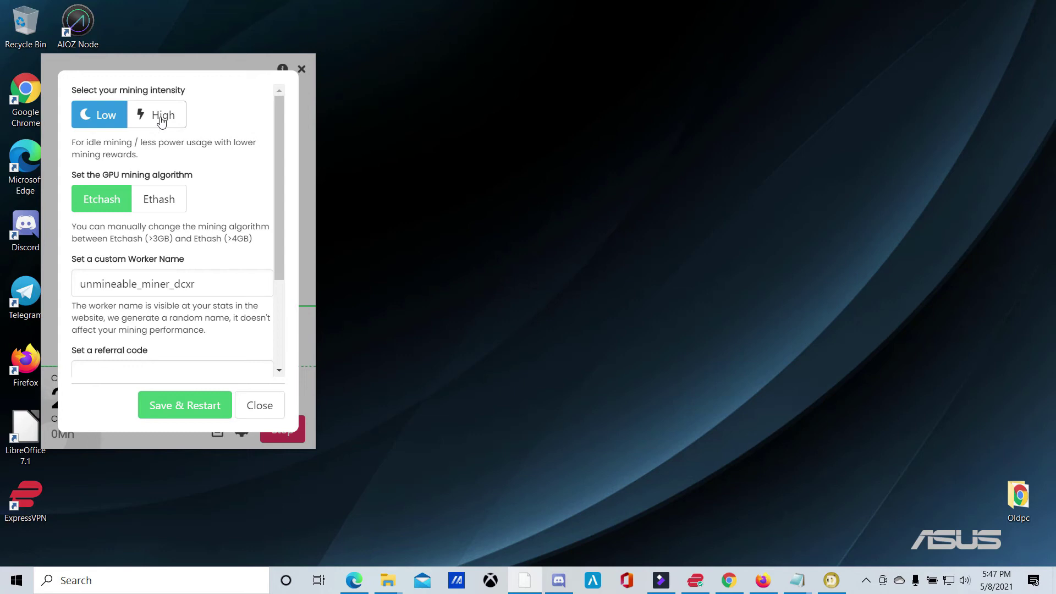
pyautogui.click(161, 121)
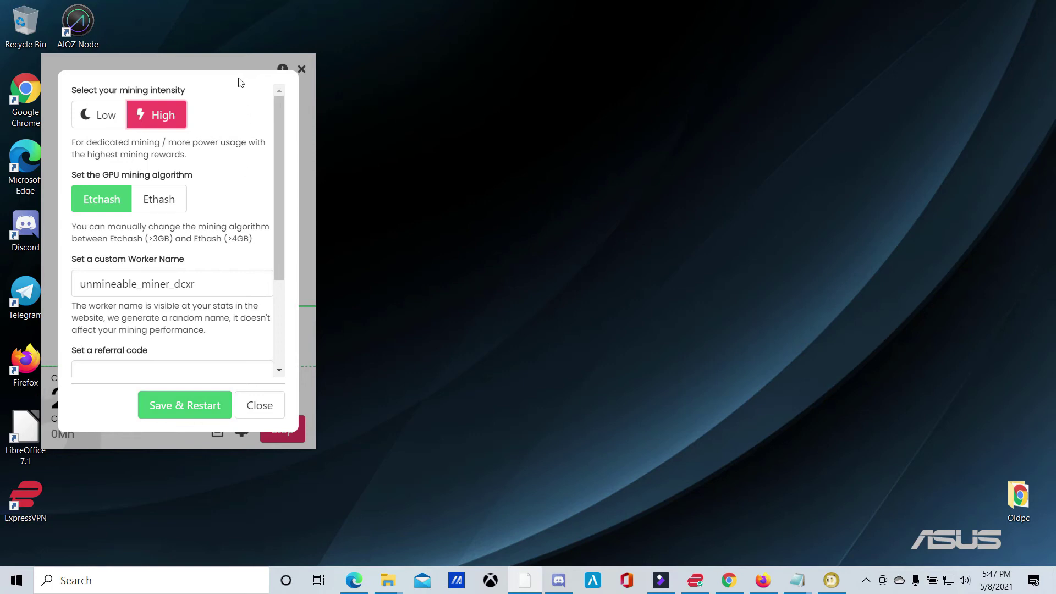
pyautogui.moveTo(240, 82)
pyautogui.mouseDown()
pyautogui.moveTo(216, 64)
pyautogui.moveTo(214, 38)
pyautogui.mouseUp()
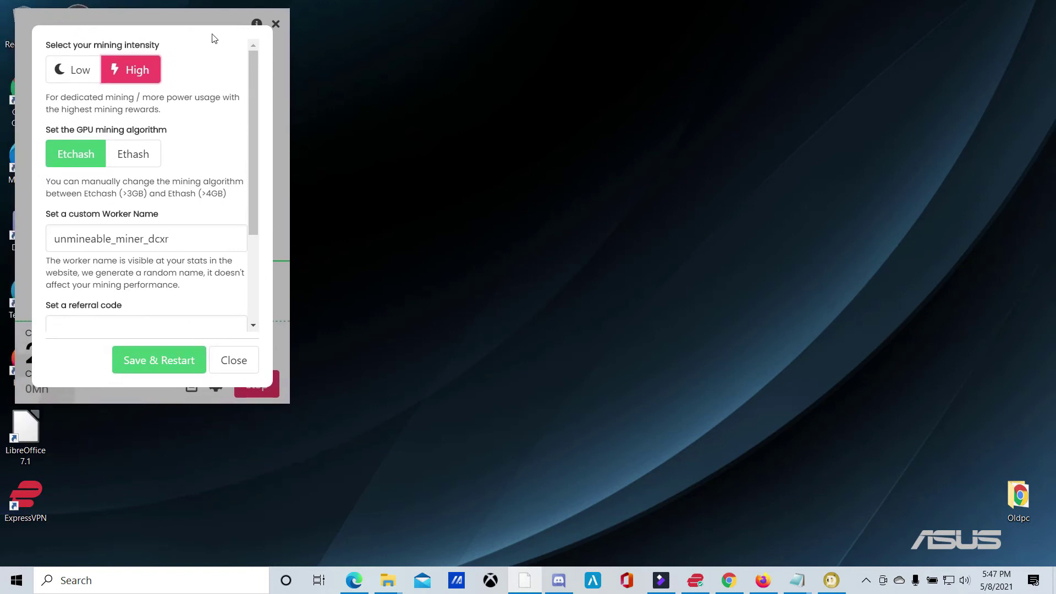
pyautogui.moveTo(213, 39); pyautogui.dragTo(212, 39)
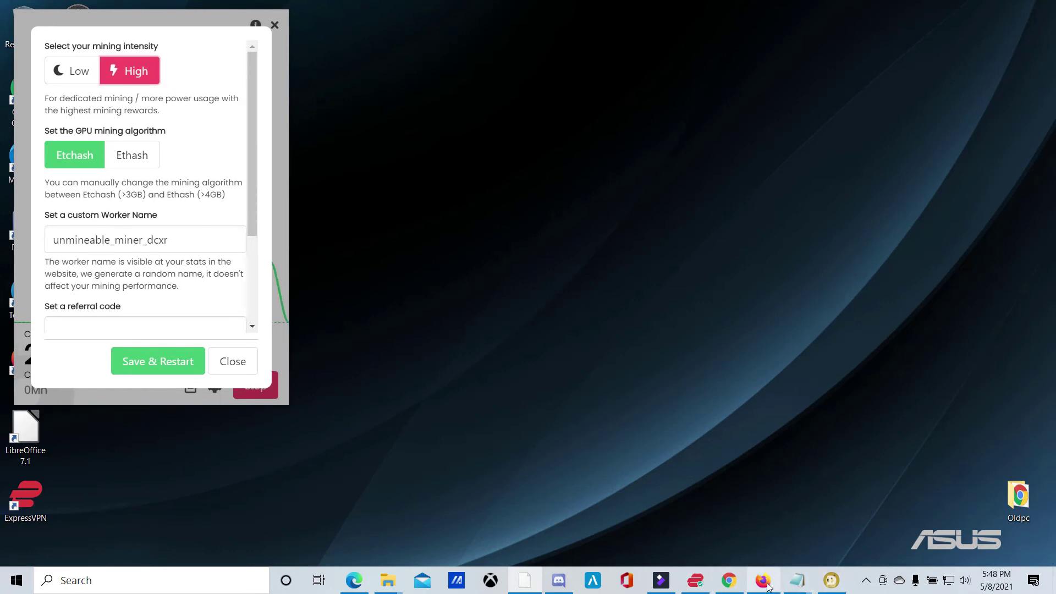
pyautogui.moveTo(762, 579)
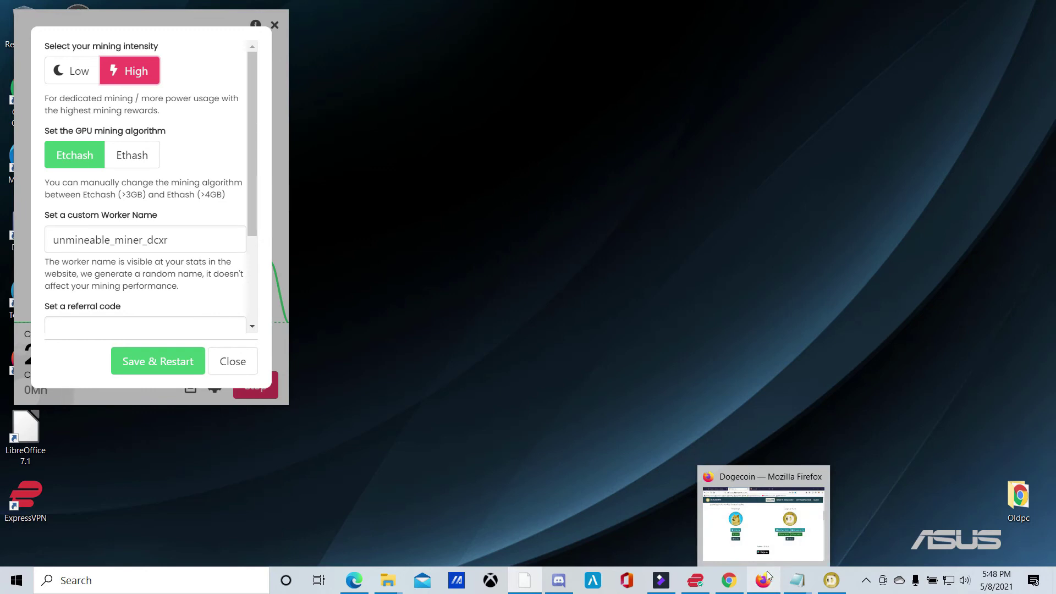
# Arrange the dogecoin.com wallets page beside the miner's advanced settings panel.
pyautogui.click(781, 516)
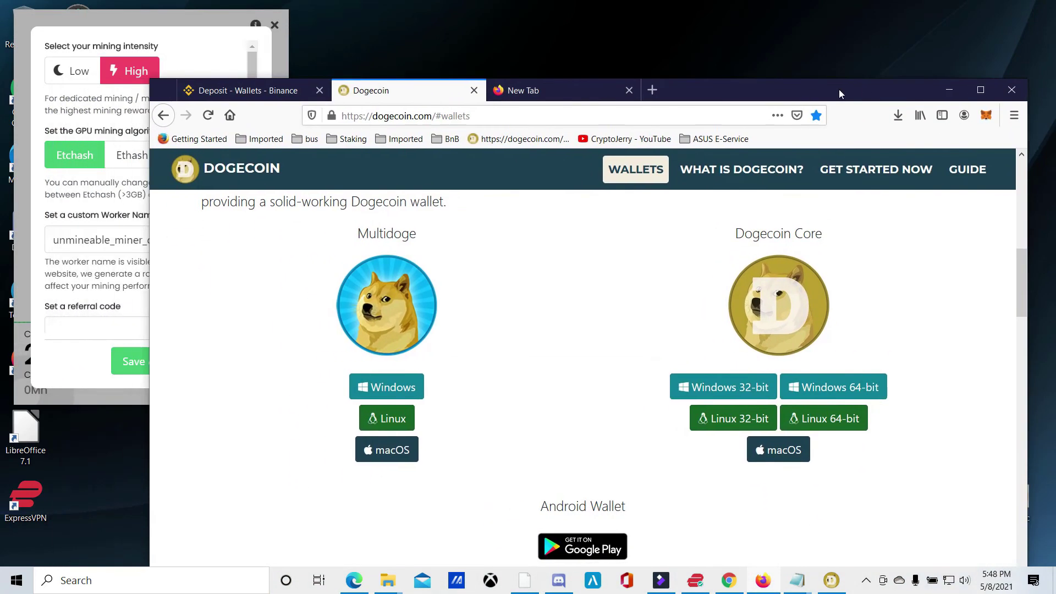
pyautogui.moveTo(748, 299)
pyautogui.mouseDown()
pyautogui.moveTo(827, 55)
pyautogui.moveTo(764, 64)
pyautogui.mouseUp()
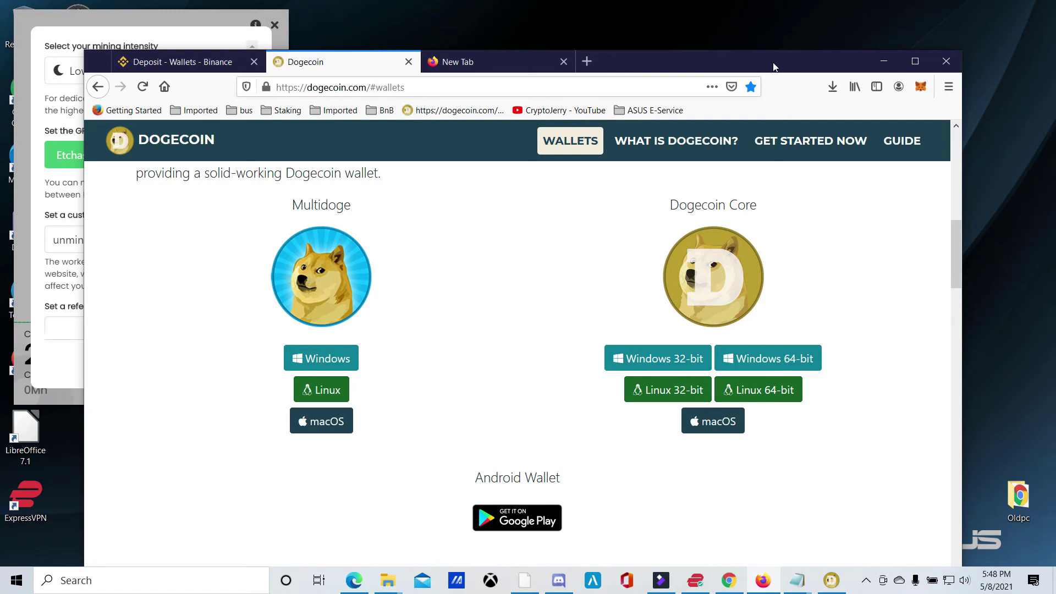
pyautogui.moveTo(764, 61)
pyautogui.mouseDown()
pyautogui.moveTo(877, 70)
pyautogui.moveTo(907, 85)
pyautogui.moveTo(830, 126)
pyautogui.moveTo(809, 78)
pyautogui.moveTo(763, 72)
pyautogui.moveTo(857, 62)
pyautogui.moveTo(827, 59)
pyautogui.moveTo(830, 142)
pyautogui.moveTo(845, 98)
pyautogui.mouseUp()
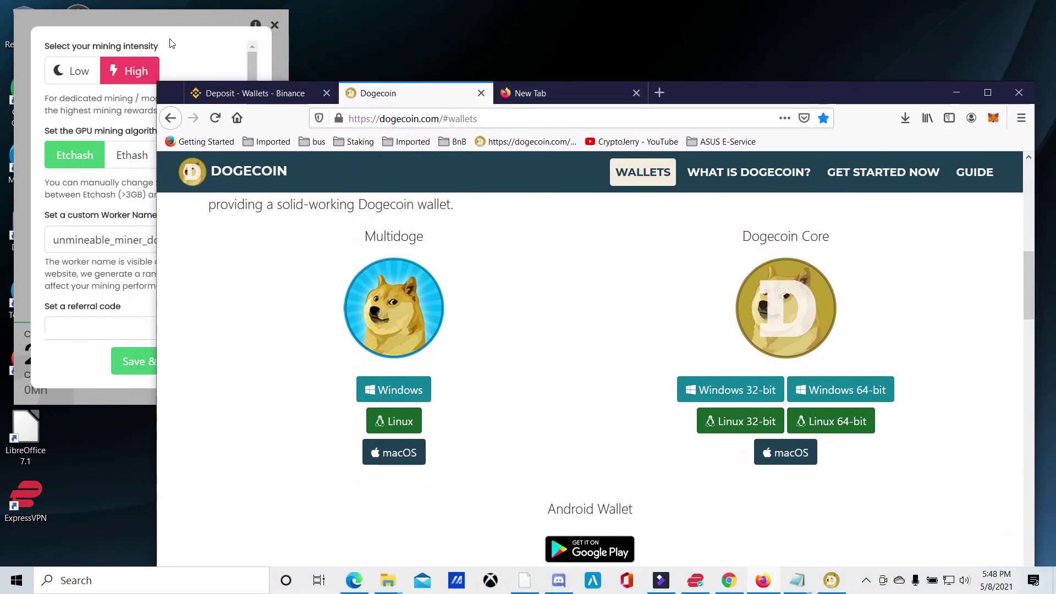
pyautogui.moveTo(170, 42)
pyautogui.mouseDown()
pyautogui.moveTo(240, 40)
pyautogui.moveTo(204, 31)
pyautogui.moveTo(172, 38)
pyautogui.moveTo(200, 44)
pyautogui.moveTo(211, 66)
pyautogui.mouseUp()
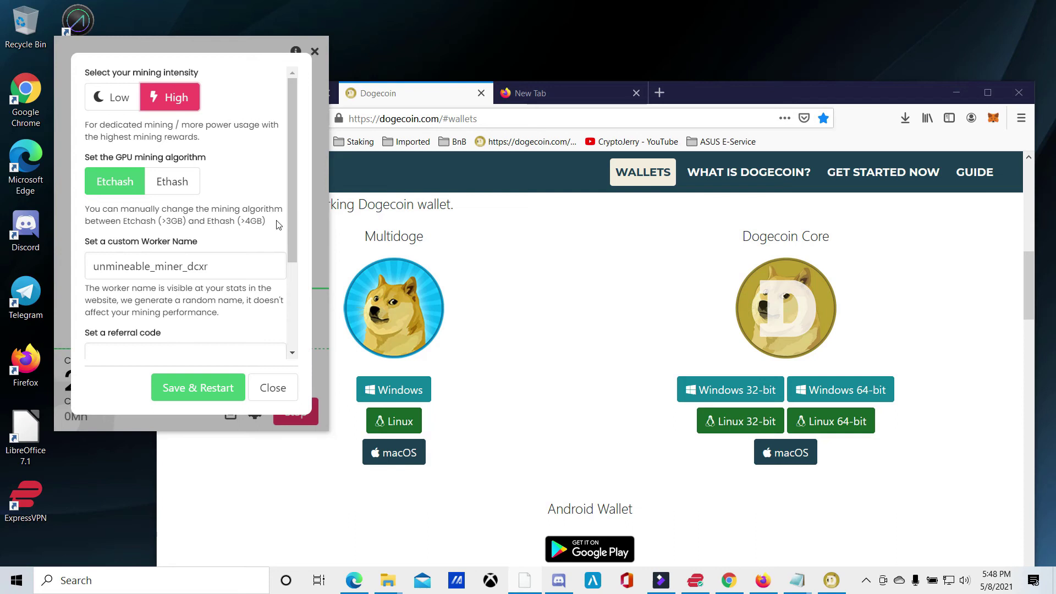
# Close the mining settings and check the 5.40039450 DOGE balance at 23.8Mh, then return to Firefox.
pyautogui.click(269, 389)
pyautogui.moveTo(293, 318)
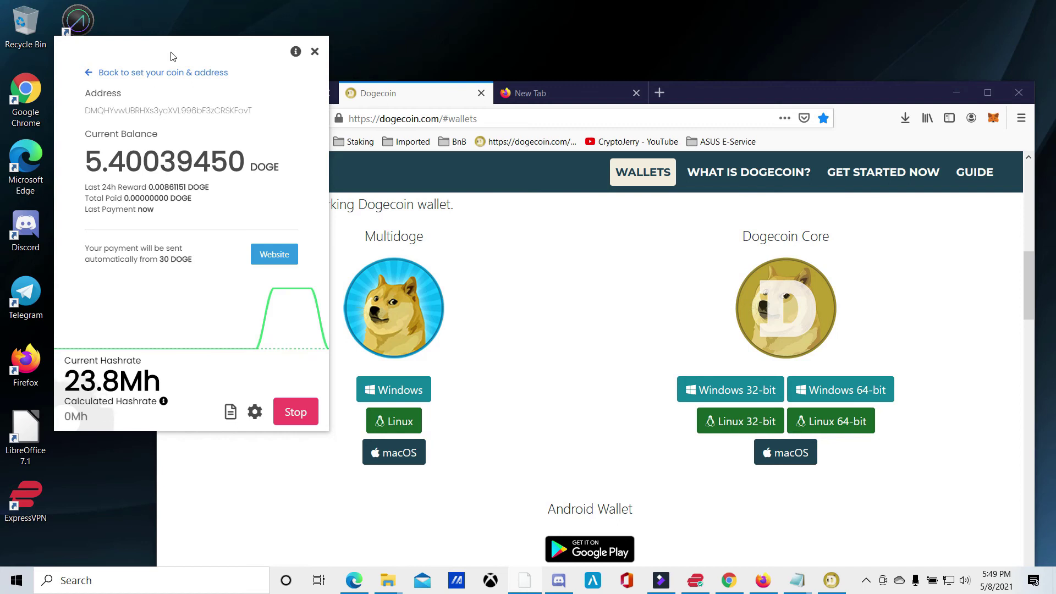
pyautogui.moveTo(167, 53); pyautogui.dragTo(118, 19)
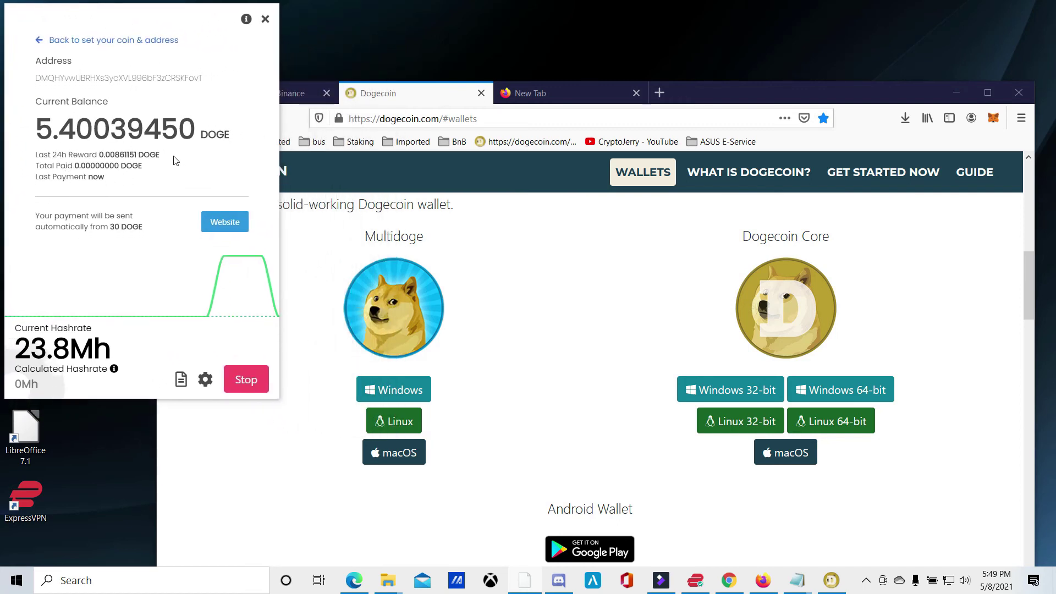
pyautogui.moveTo(173, 157)
pyautogui.mouseDown()
pyautogui.moveTo(45, 155)
pyautogui.moveTo(79, 155)
pyautogui.mouseUp()
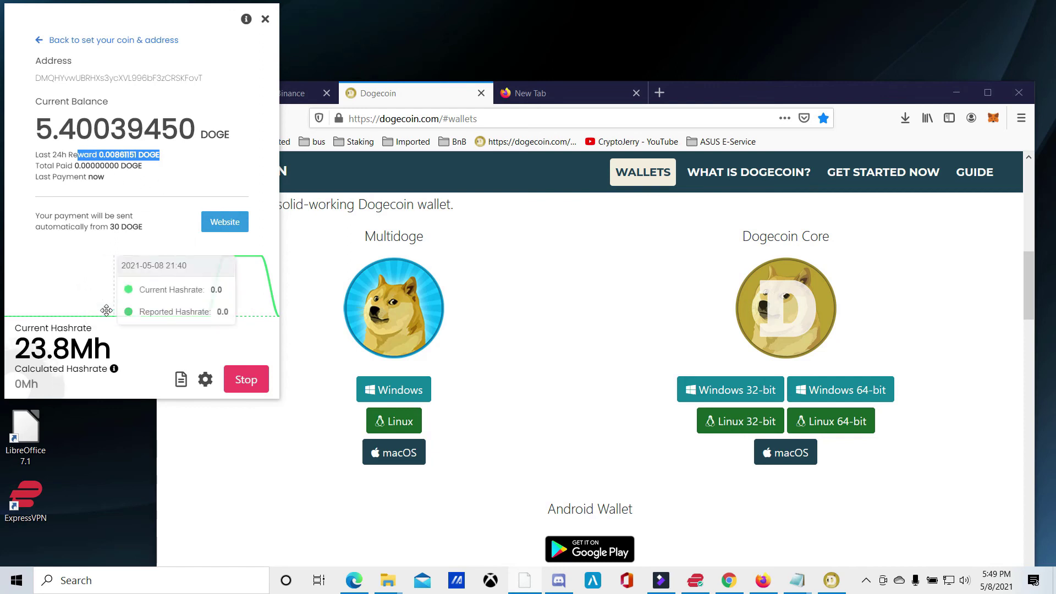
pyautogui.moveTo(132, 11); pyautogui.dragTo(129, 27)
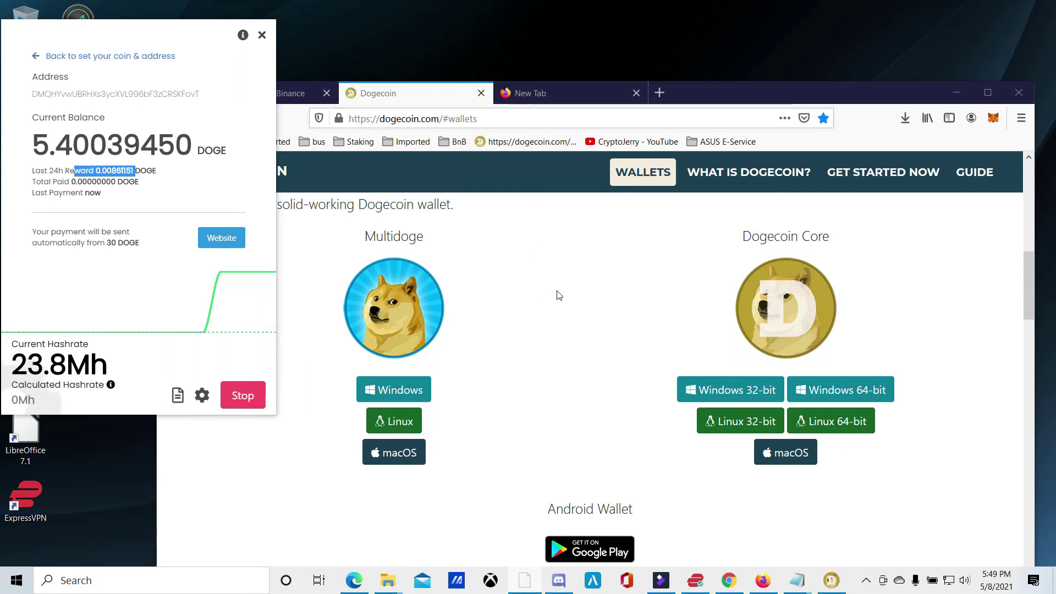
pyautogui.moveTo(781, 88)
pyautogui.mouseDown()
pyautogui.moveTo(757, 35)
pyautogui.moveTo(699, 28)
pyautogui.mouseUp()
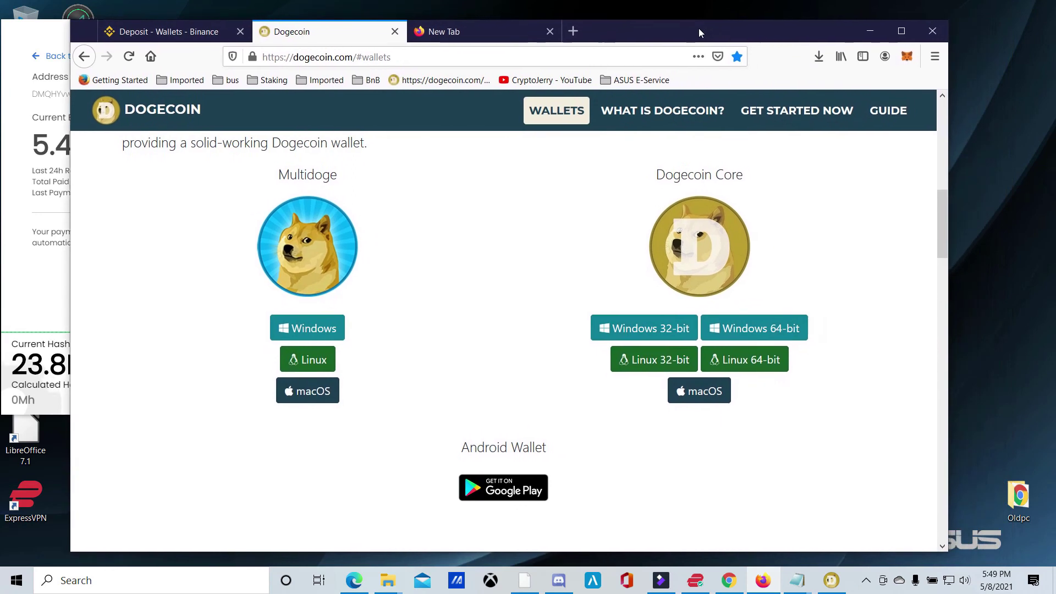
# Move between the Binance deposit page and the Dogecoin wallets page in Firefox.
pyautogui.click(357, 57)
pyautogui.click(212, 433)
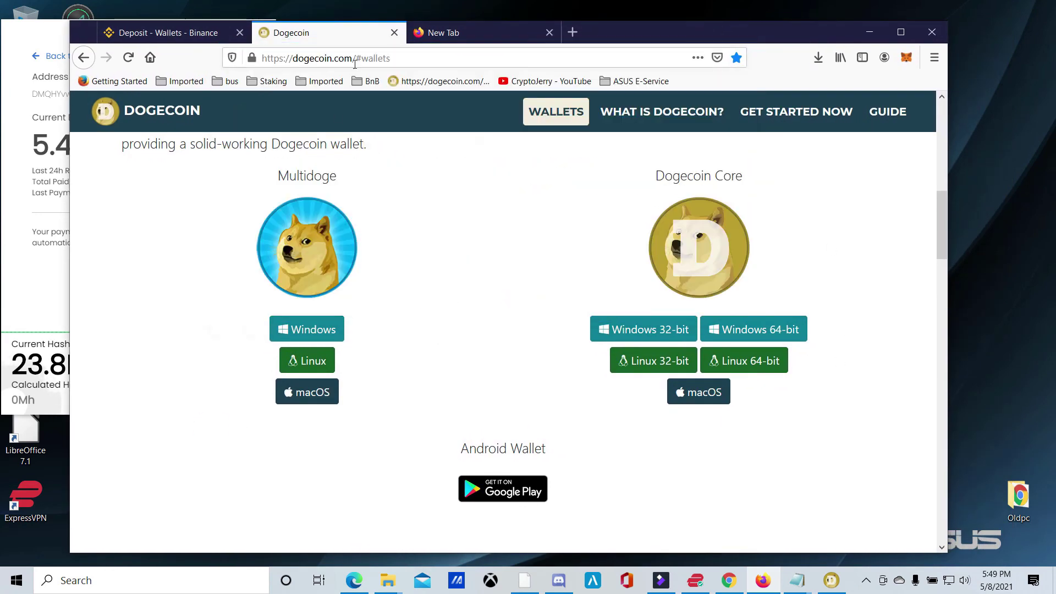
pyautogui.click(174, 33)
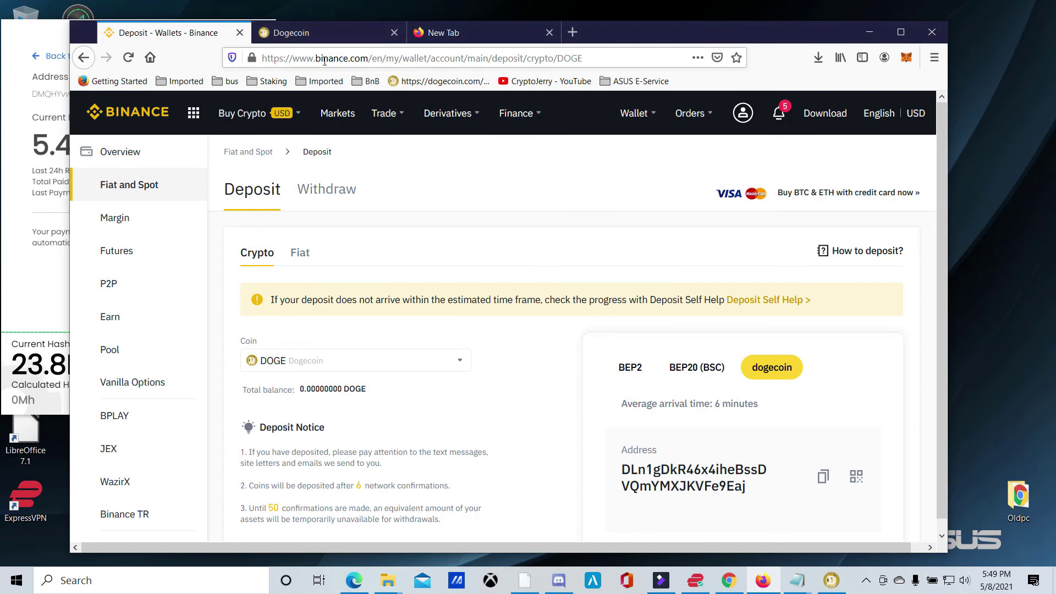
pyautogui.click(341, 33)
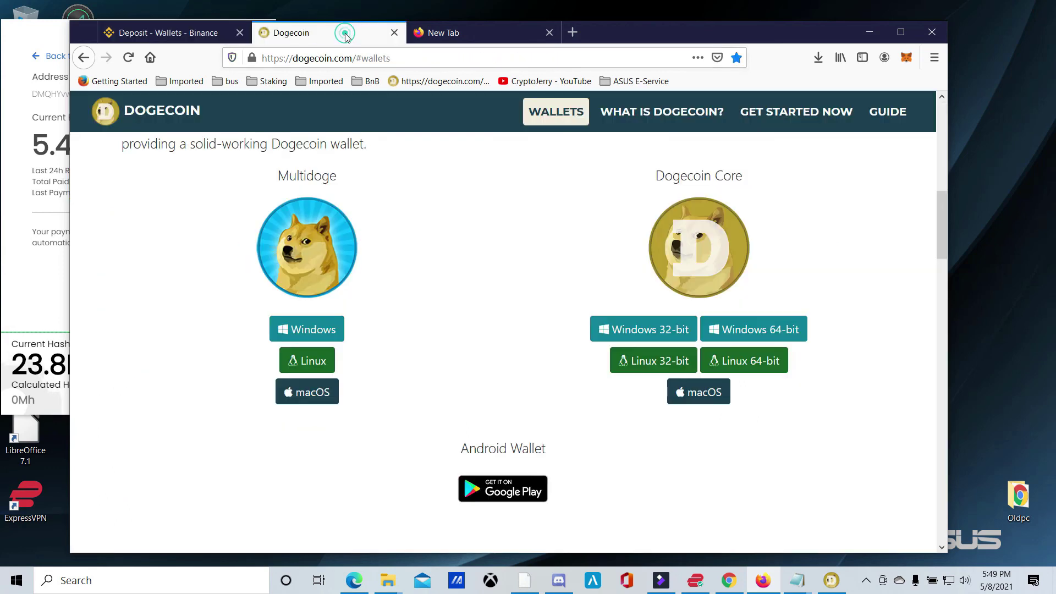
pyautogui.click(362, 59)
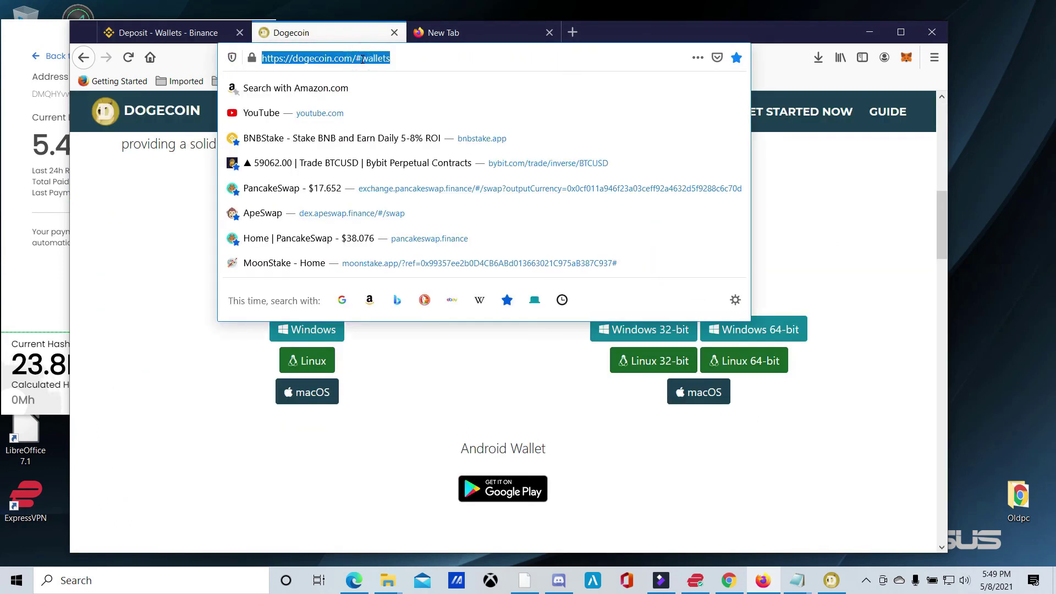
pyautogui.click(173, 486)
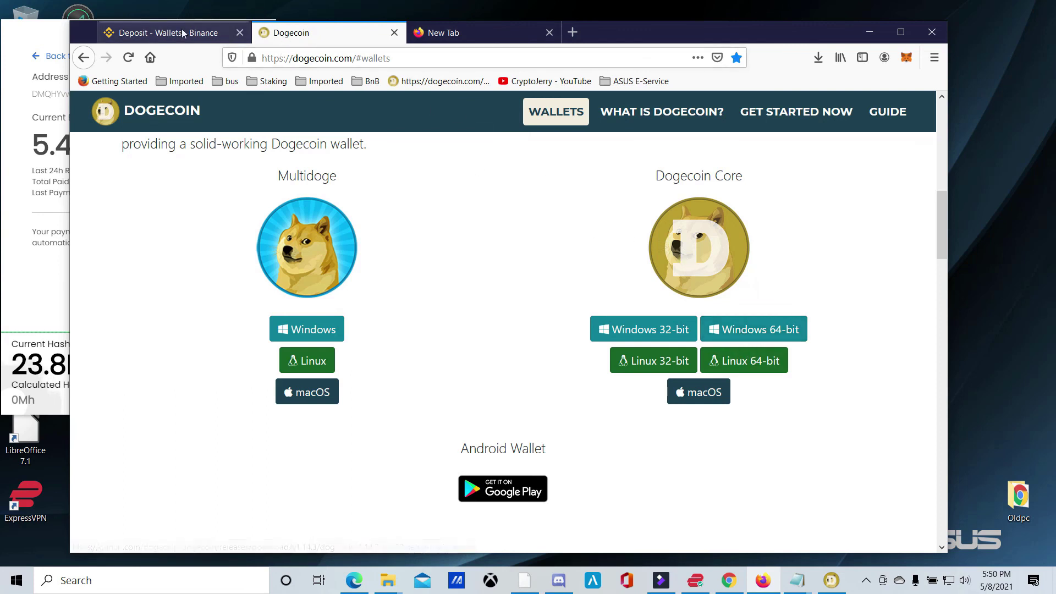
# Copy the dogecoin-network DOGE deposit address from Binance's deposit page.
pyautogui.click(171, 44)
pyautogui.scroll(-5, 781, 350)
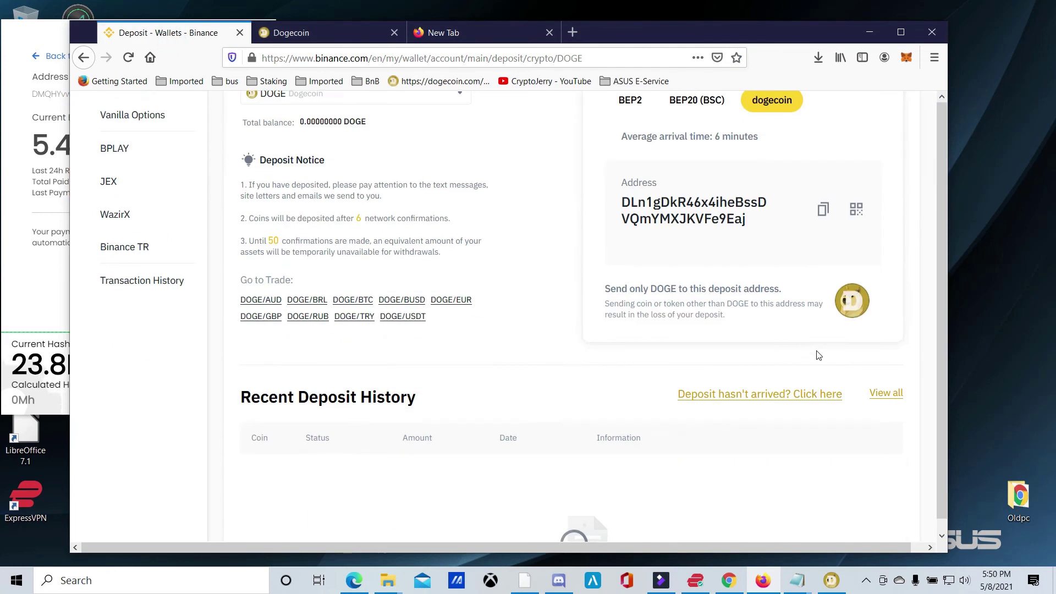
pyautogui.click(823, 212)
pyautogui.moveTo(797, 579)
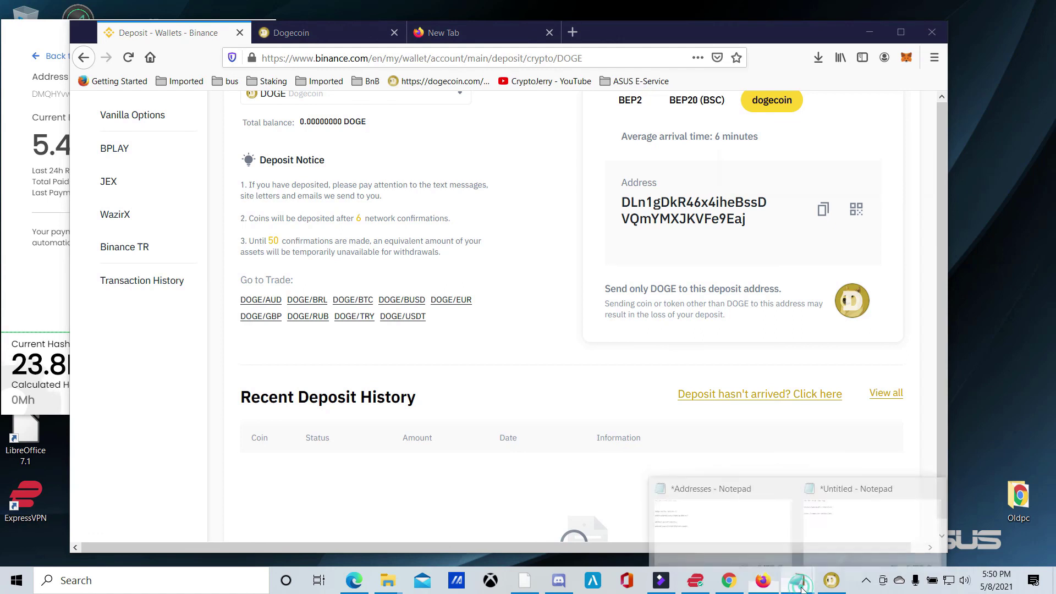
pyautogui.click(709, 517)
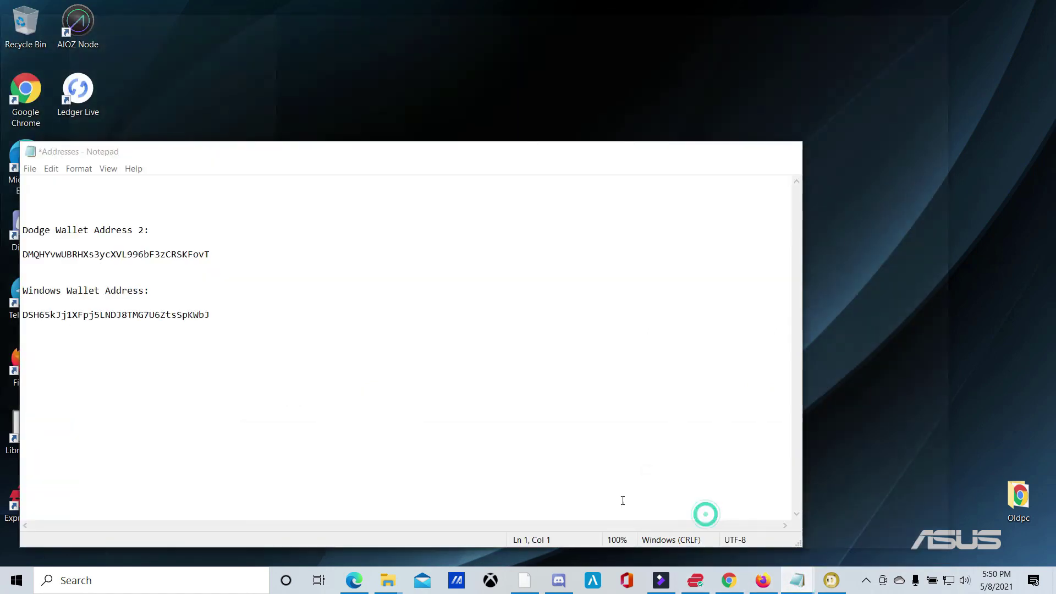
pyautogui.click(239, 331)
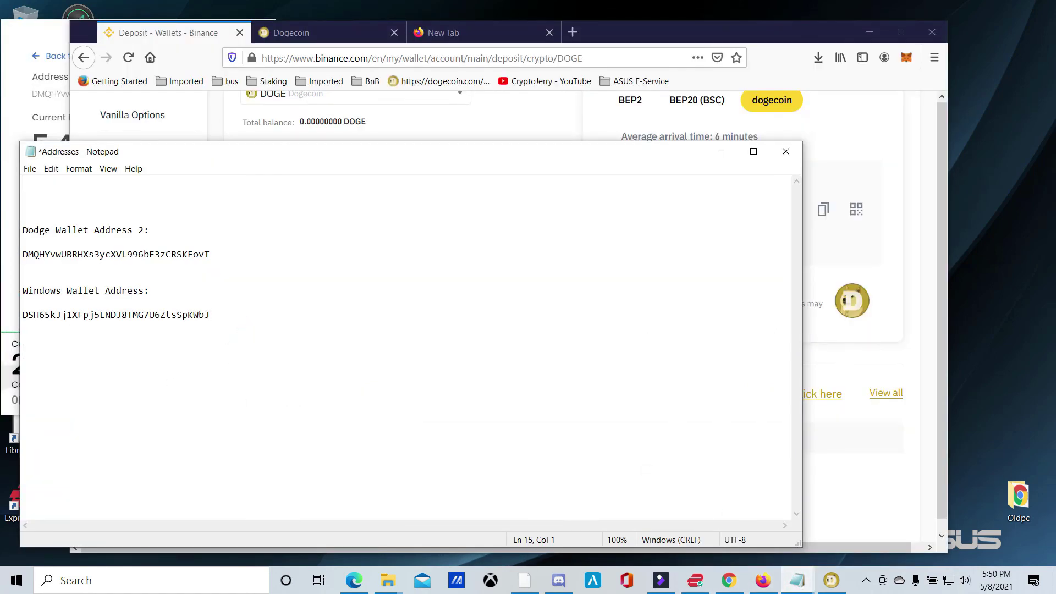
pyautogui.hotkey('ctrl', 'v')
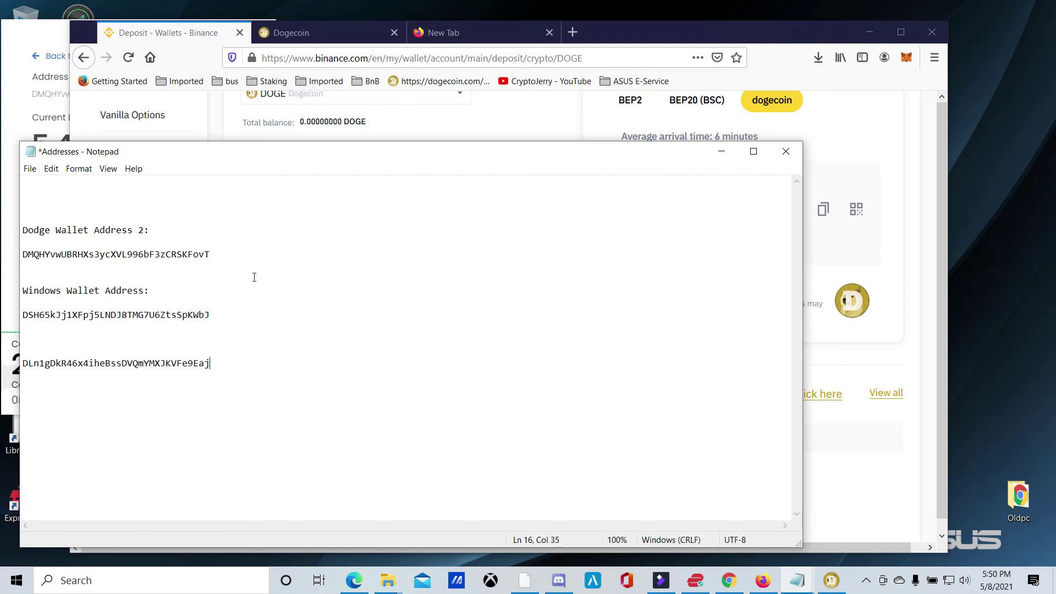
pyautogui.moveTo(216, 153)
pyautogui.mouseDown()
pyautogui.moveTo(337, 159)
pyautogui.moveTo(239, 212)
pyautogui.mouseUp()
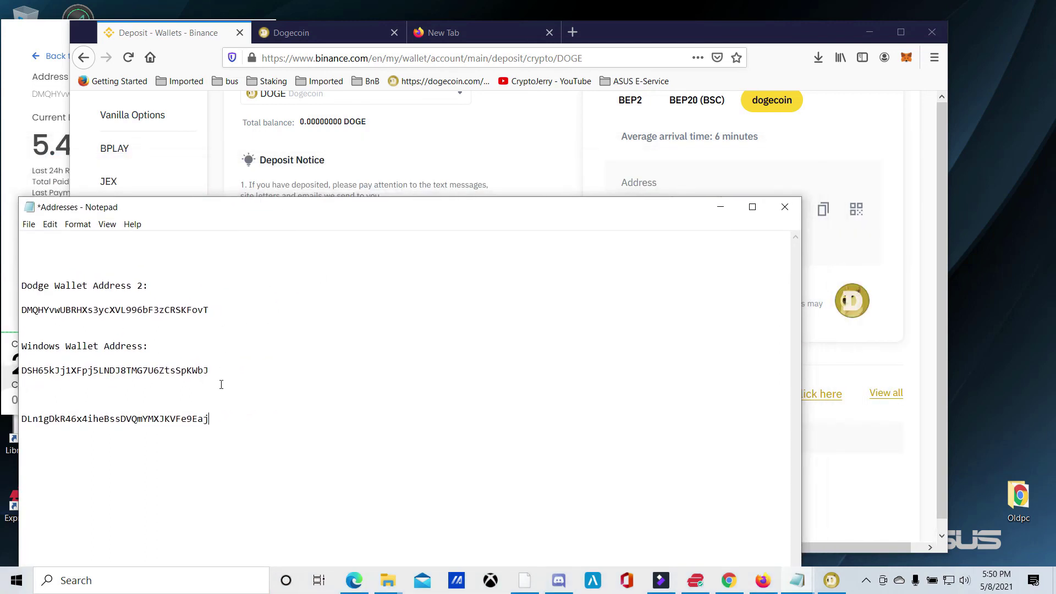
pyautogui.moveTo(686, 22); pyautogui.dragTo(675, 28)
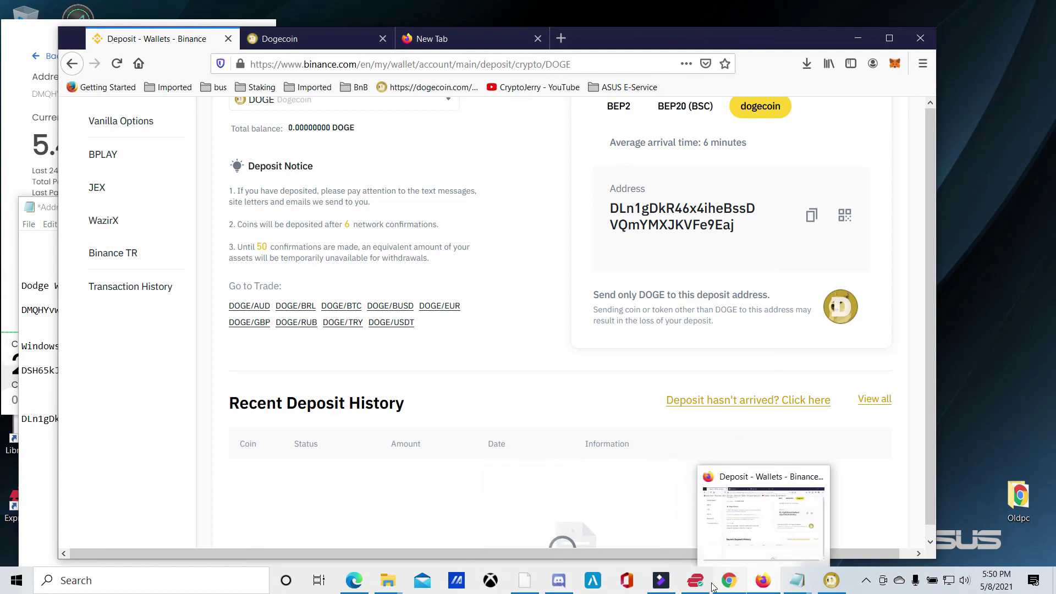
pyautogui.moveTo(353, 580)
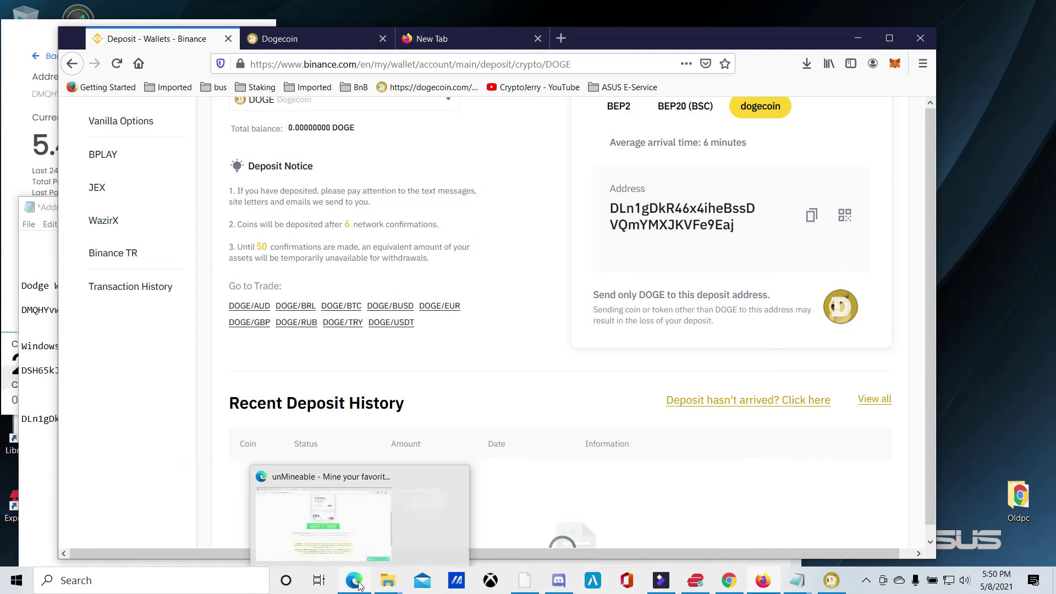
# Show unMineable's miner download page in a smaller Edge window with the hidden tray icons visible.
pyautogui.click(307, 535)
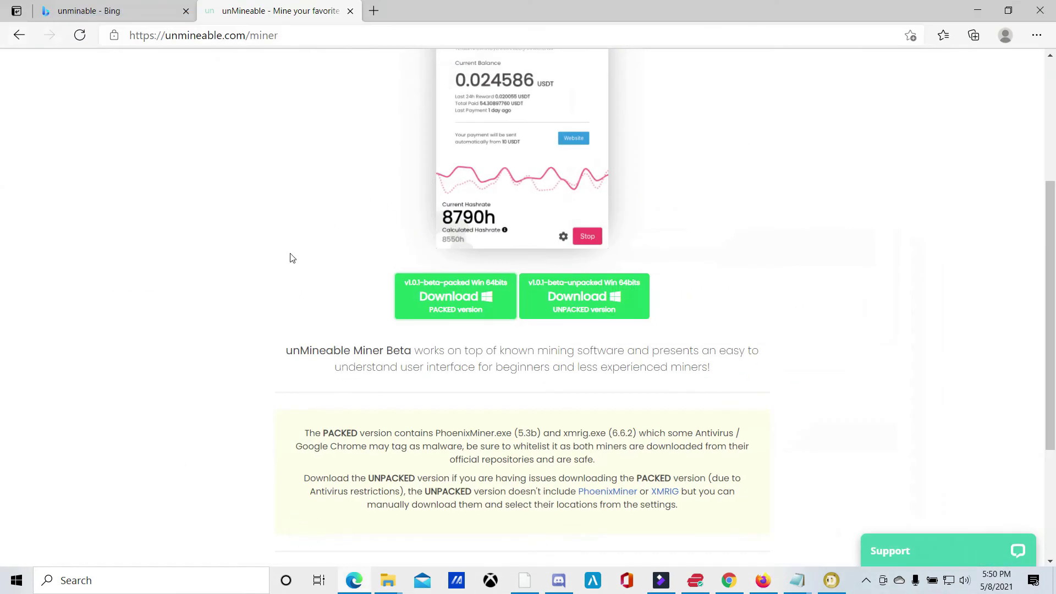
pyautogui.scroll(5, 685, 299)
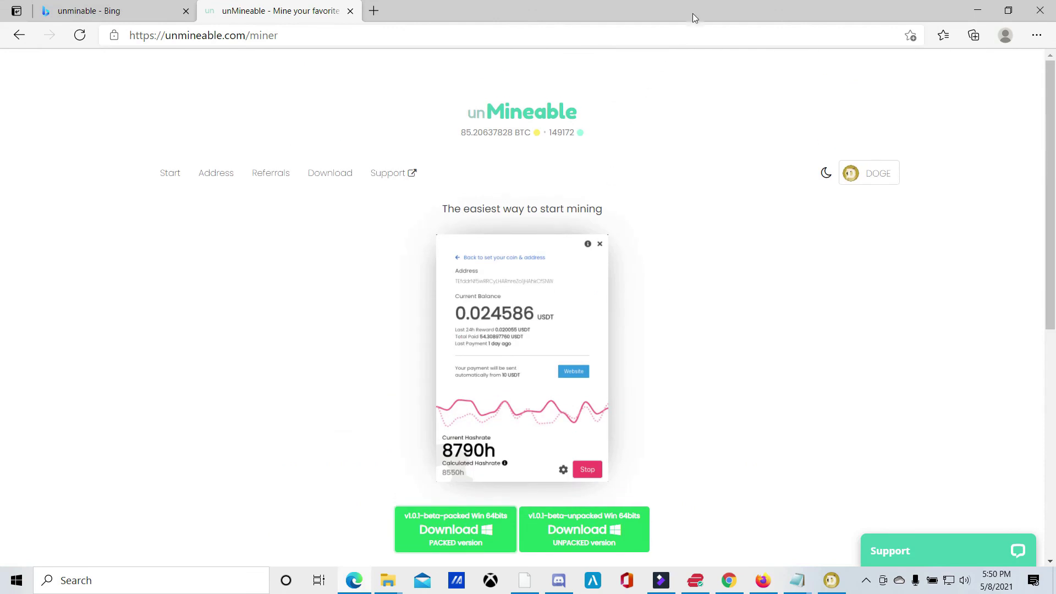
pyautogui.moveTo(692, 13)
pyautogui.mouseDown()
pyautogui.moveTo(845, 199)
pyautogui.moveTo(471, 113)
pyautogui.moveTo(413, 58)
pyautogui.mouseUp()
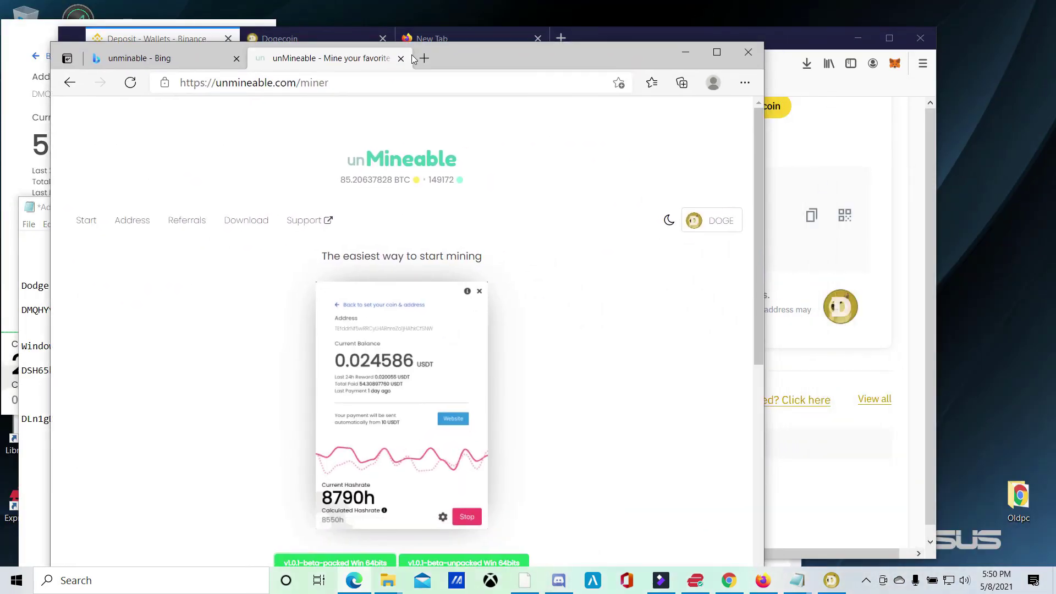
pyautogui.click(865, 581)
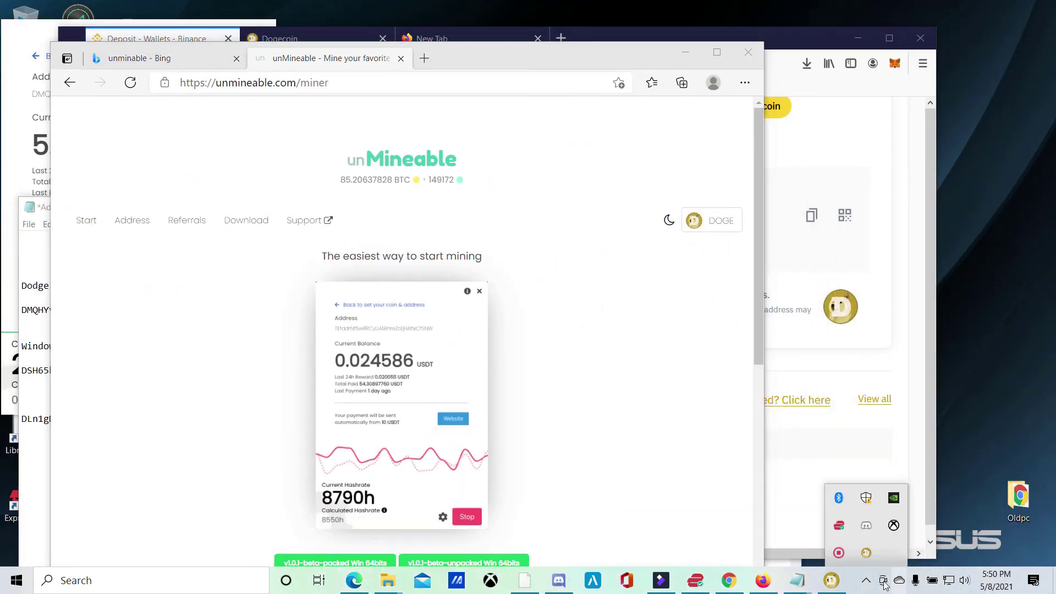